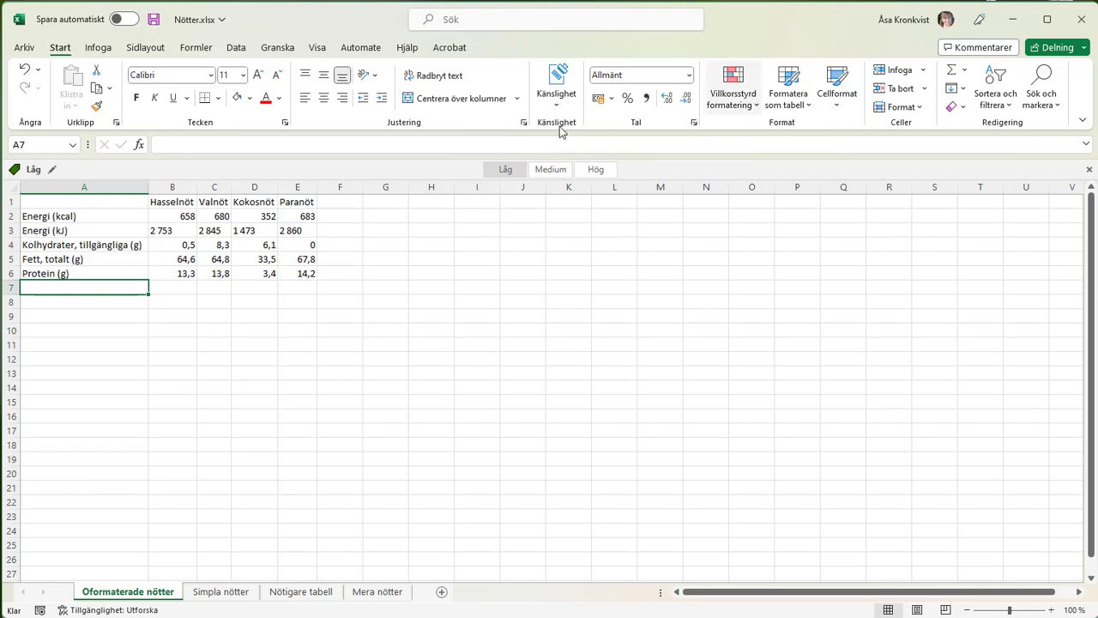
Preview the Simpla nötter and Nötigare tabell example sheets.
{"action": "left_click", "coordinate": [220, 592]}
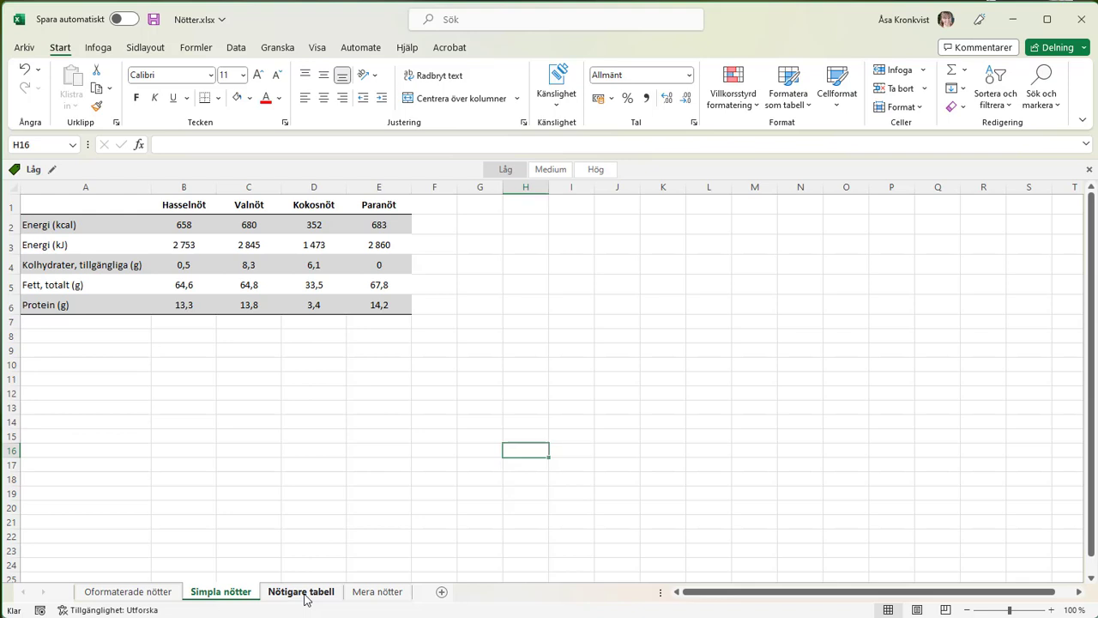
{"action": "left_click", "coordinate": [304, 594]}
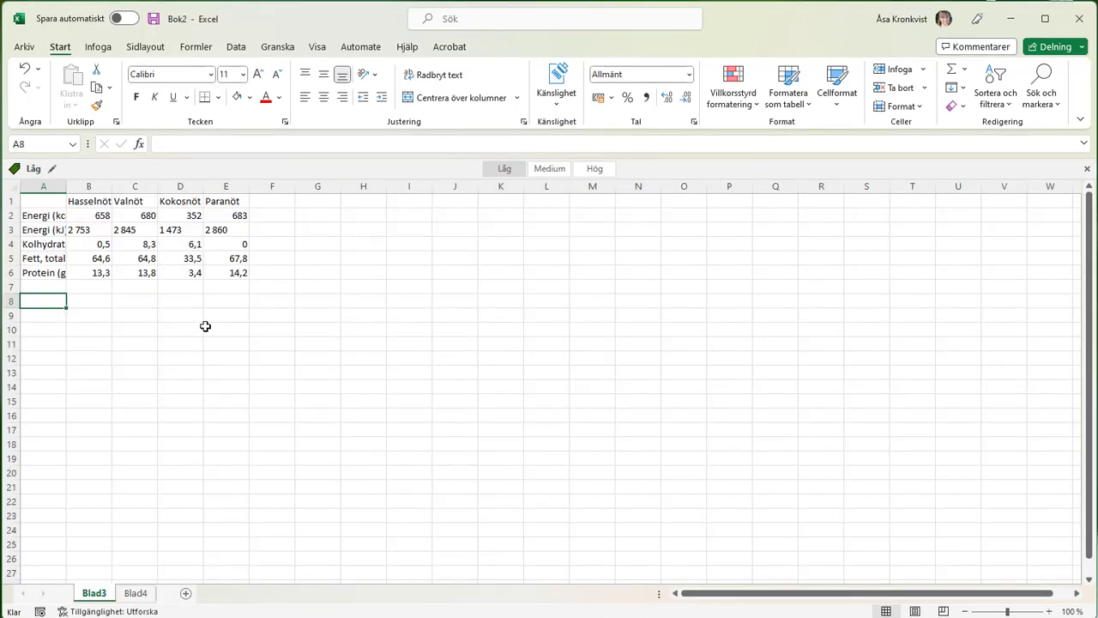
Format the nut data in A1:E6 as a plain light-style table with a header row.
{"action": "left_click", "coordinate": [37, 198]}
{"action": "left_click_drag", "start_coordinate": [50, 207], "coordinate": [234, 273]}
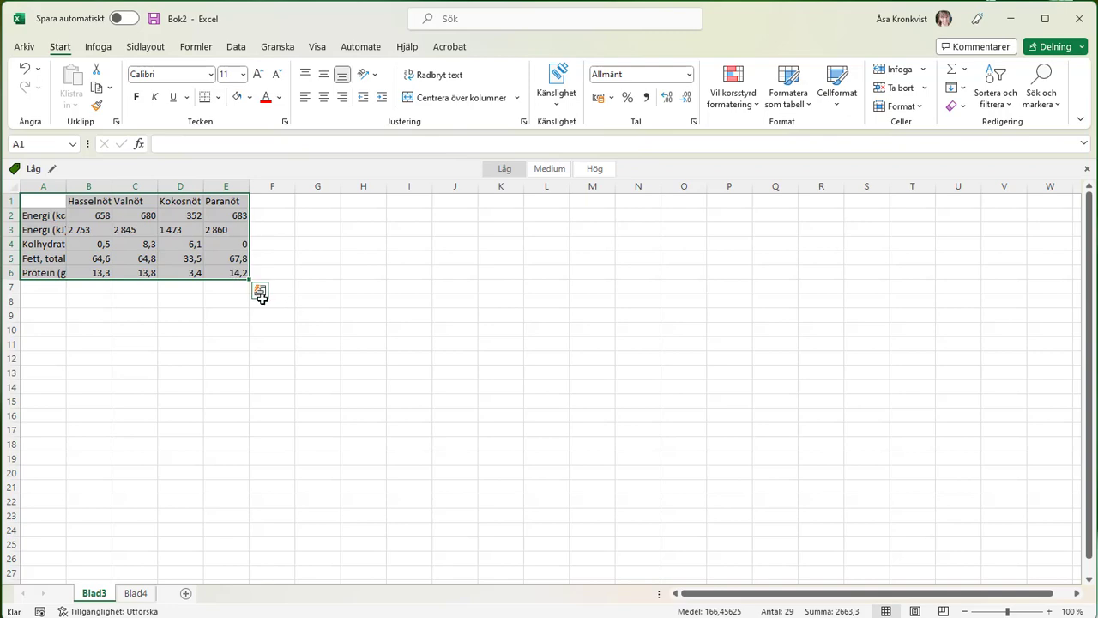
{"action": "left_click", "coordinate": [808, 105]}
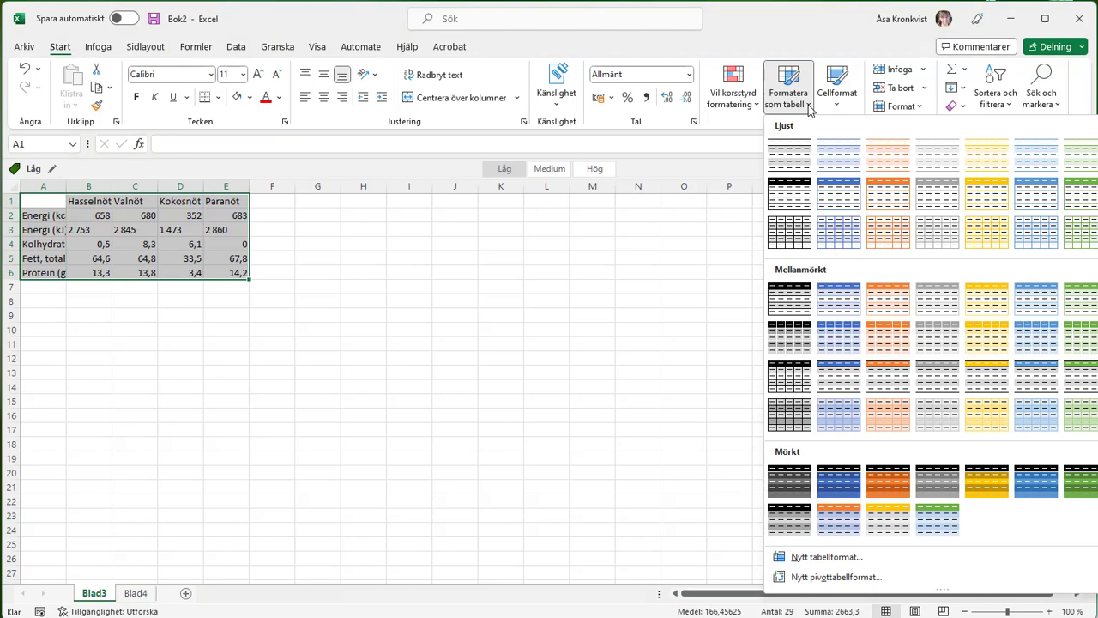
{"action": "left_click", "coordinate": [788, 162]}
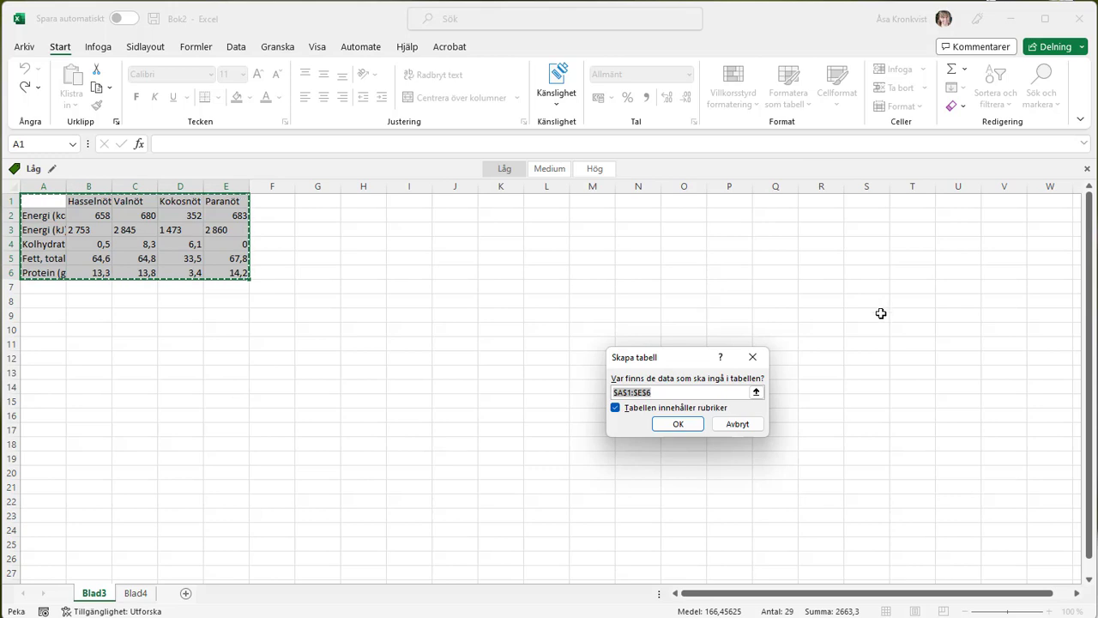
{"action": "left_click", "coordinate": [678, 424]}
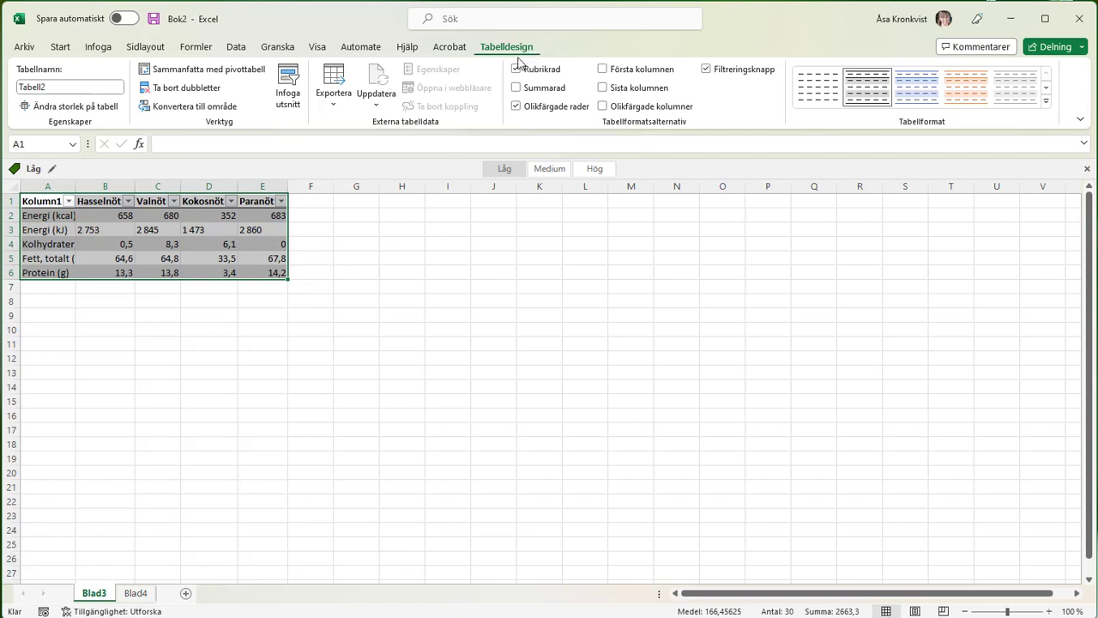
Convert Tabell2 back to a normal cell range, keeping its banded row styling.
{"action": "left_click", "coordinate": [161, 108]}
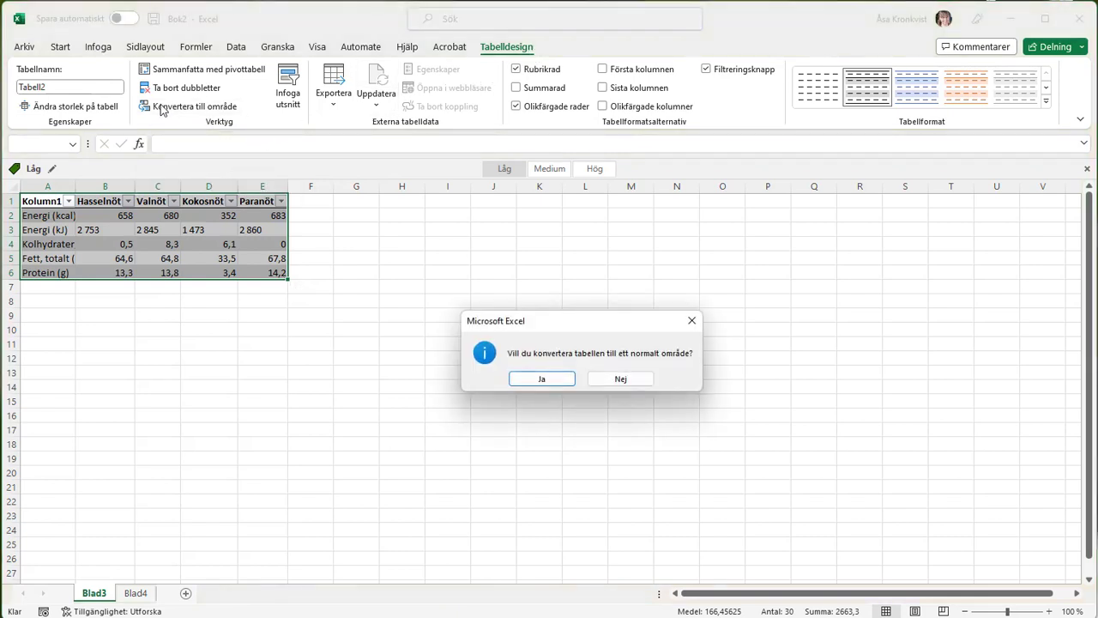
{"action": "left_click", "coordinate": [529, 379]}
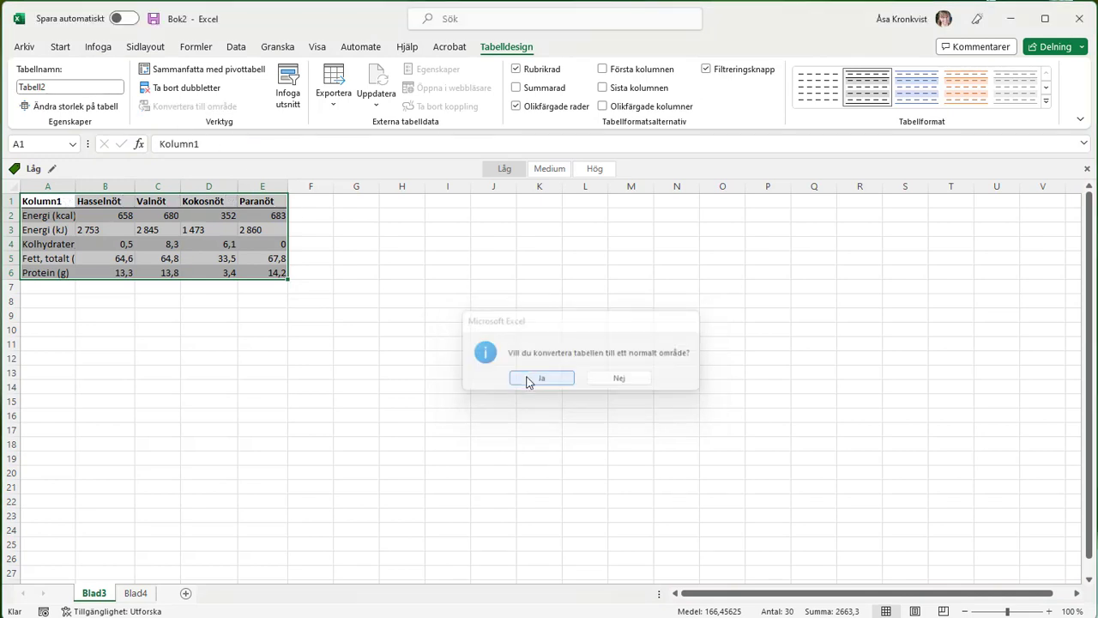
{"action": "left_click", "coordinate": [297, 331]}
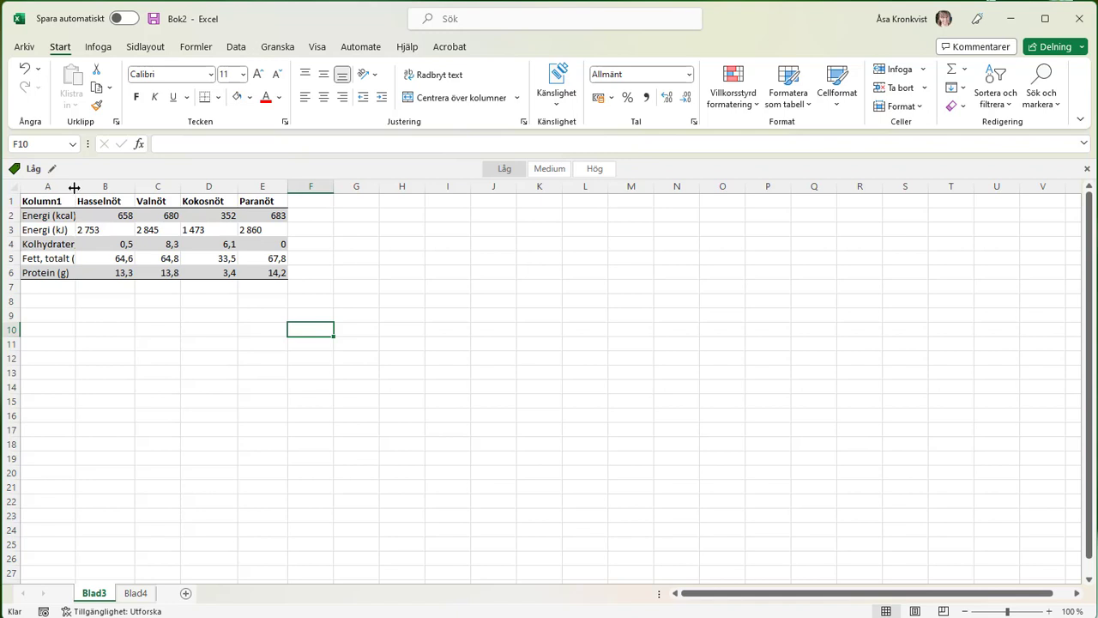
Widen column A to fit the row labels and give columns B–E a wider equal width.
{"action": "left_click_drag", "start_coordinate": [75, 186], "coordinate": [147, 182]}
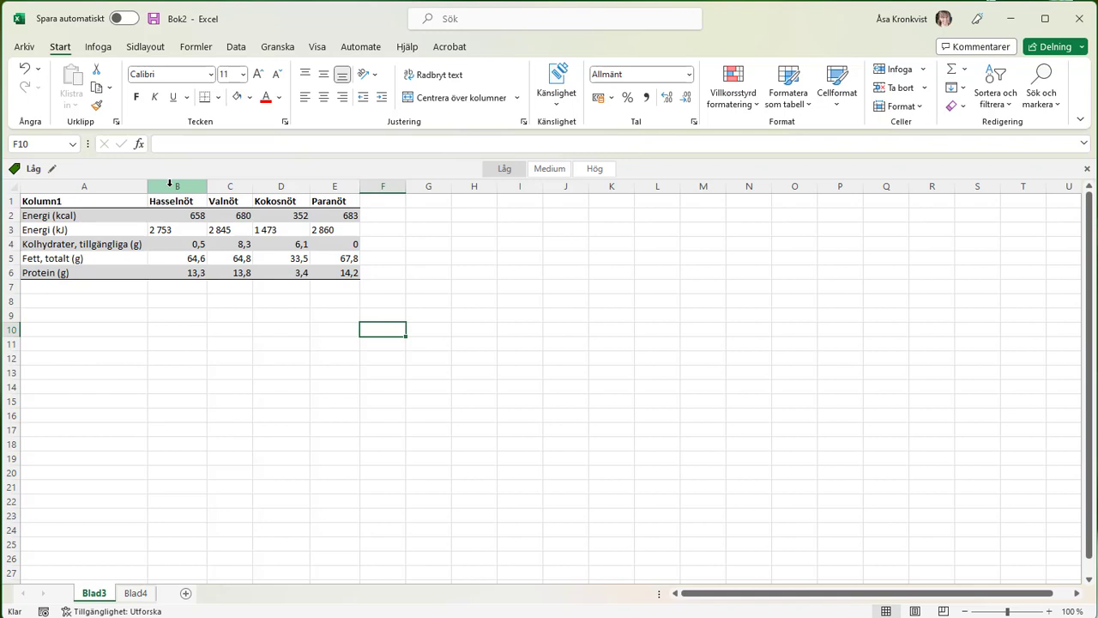
{"action": "left_click_drag", "start_coordinate": [170, 184], "coordinate": [346, 191]}
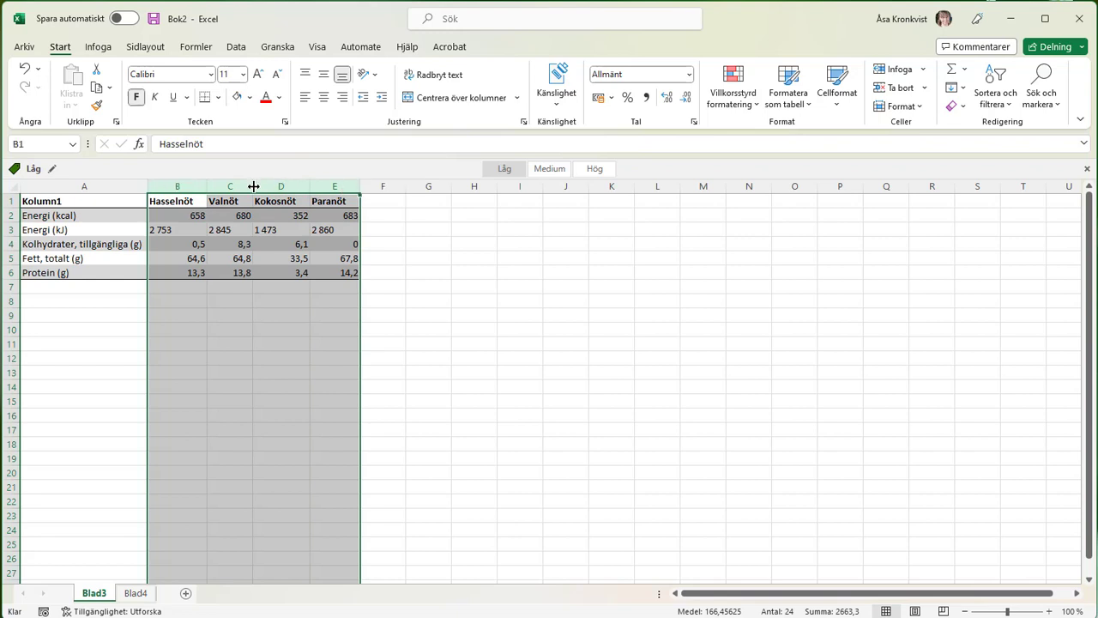
{"action": "left_click_drag", "start_coordinate": [253, 186], "coordinate": [266, 183]}
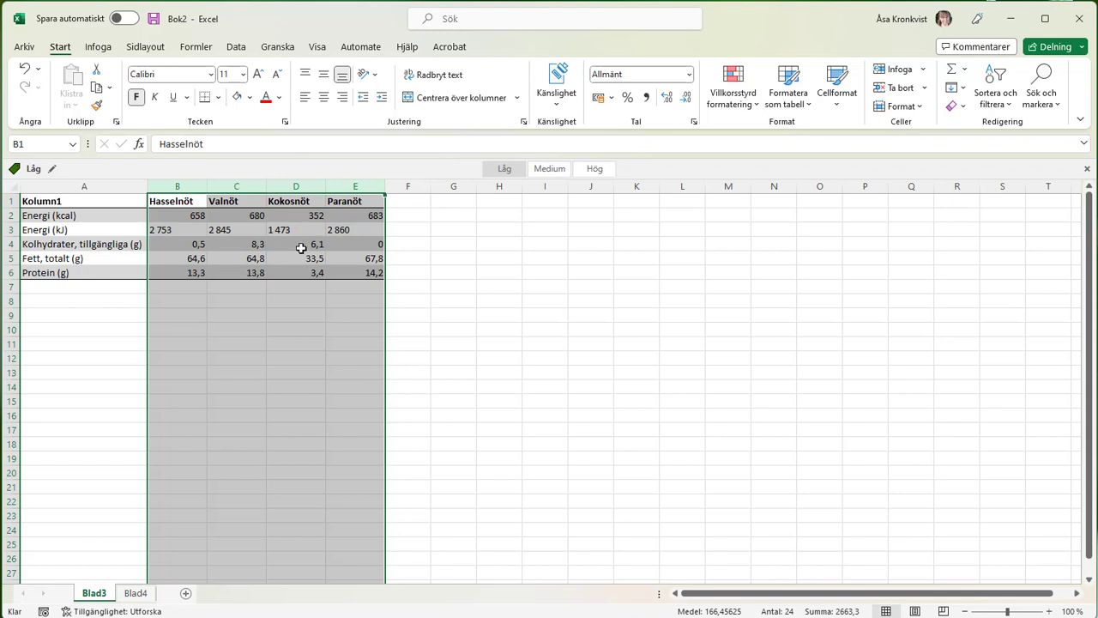
Center-align the nut names and values in columns B–E.
{"action": "left_click", "coordinate": [324, 99]}
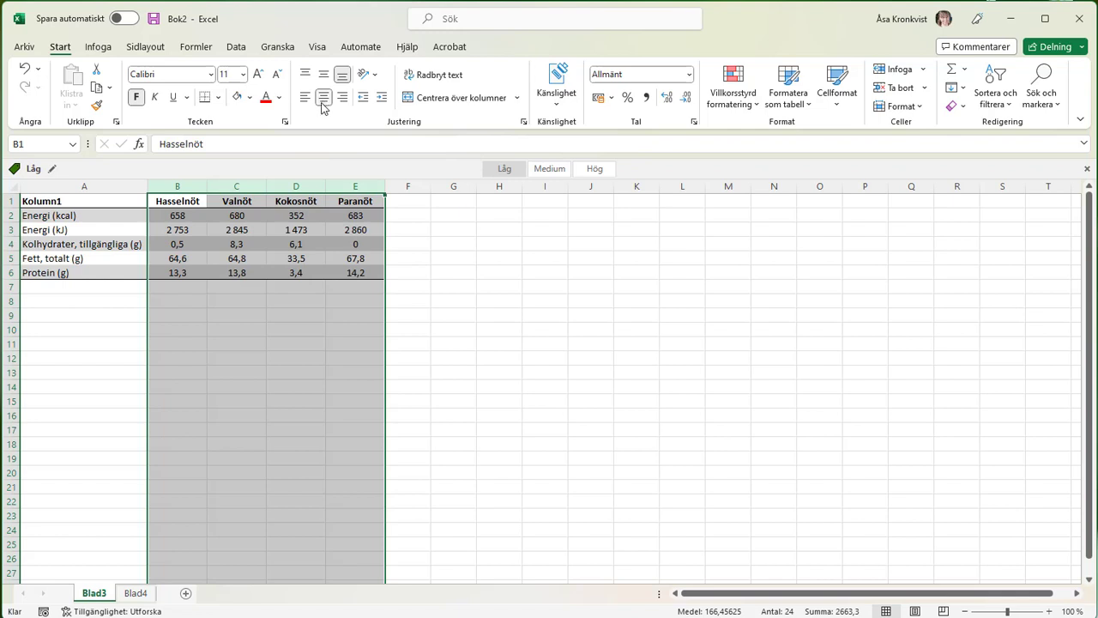
{"action": "left_click", "coordinate": [237, 260]}
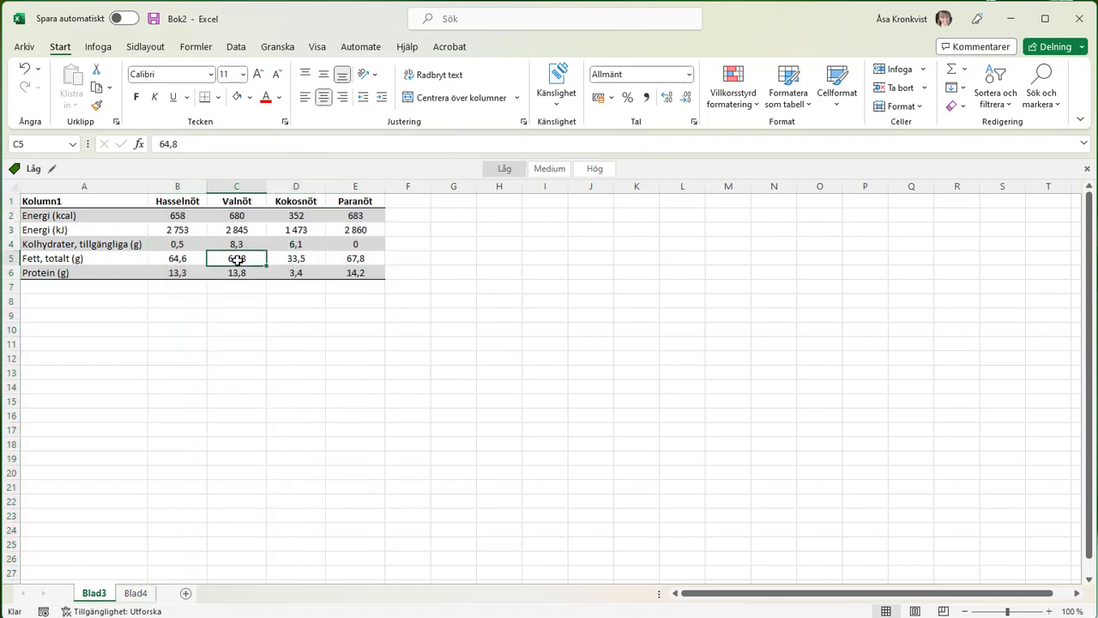
{"action": "left_click", "coordinate": [102, 202]}
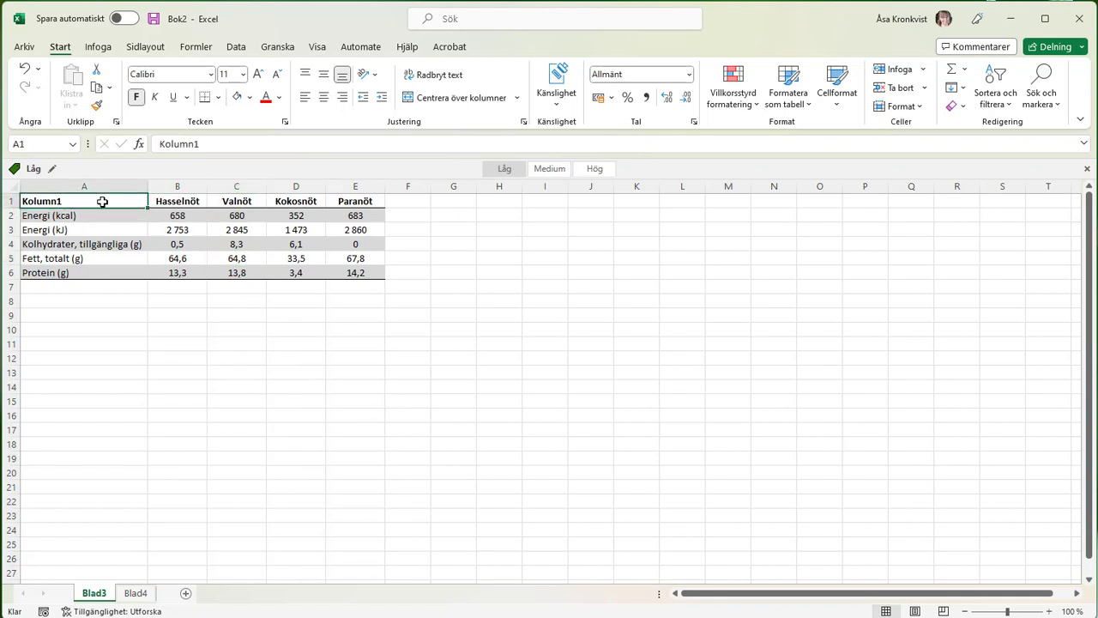
Clear 'Kolumn1' from A1, make rows 1–6 taller, and center their text vertically.
{"action": "key", "text": "BackSpace"}
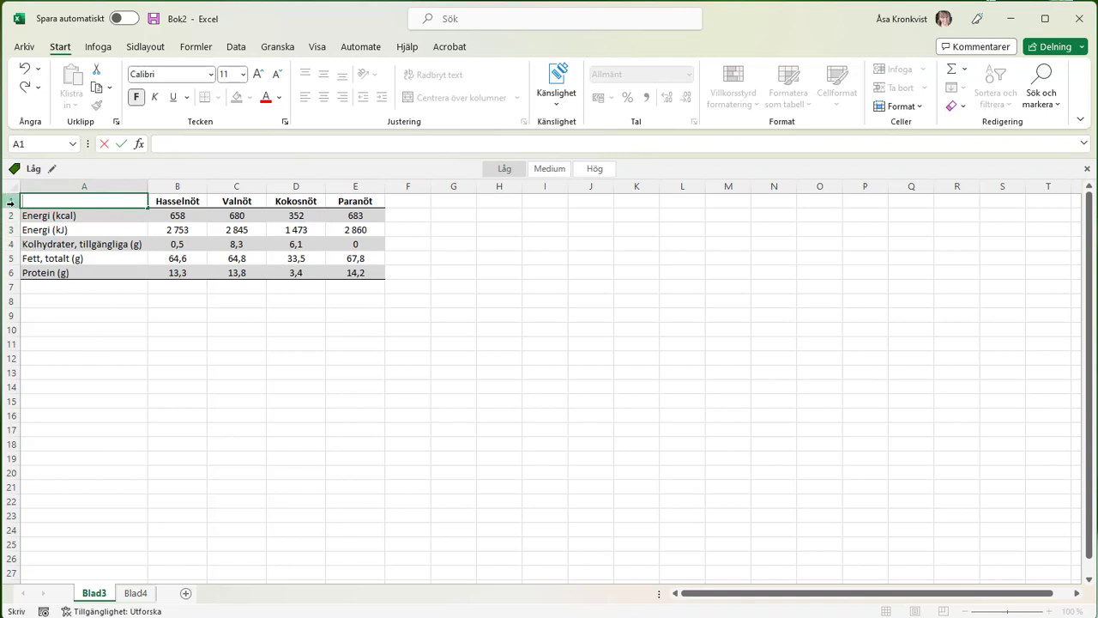
{"action": "left_click_drag", "start_coordinate": [9, 200], "coordinate": [13, 289]}
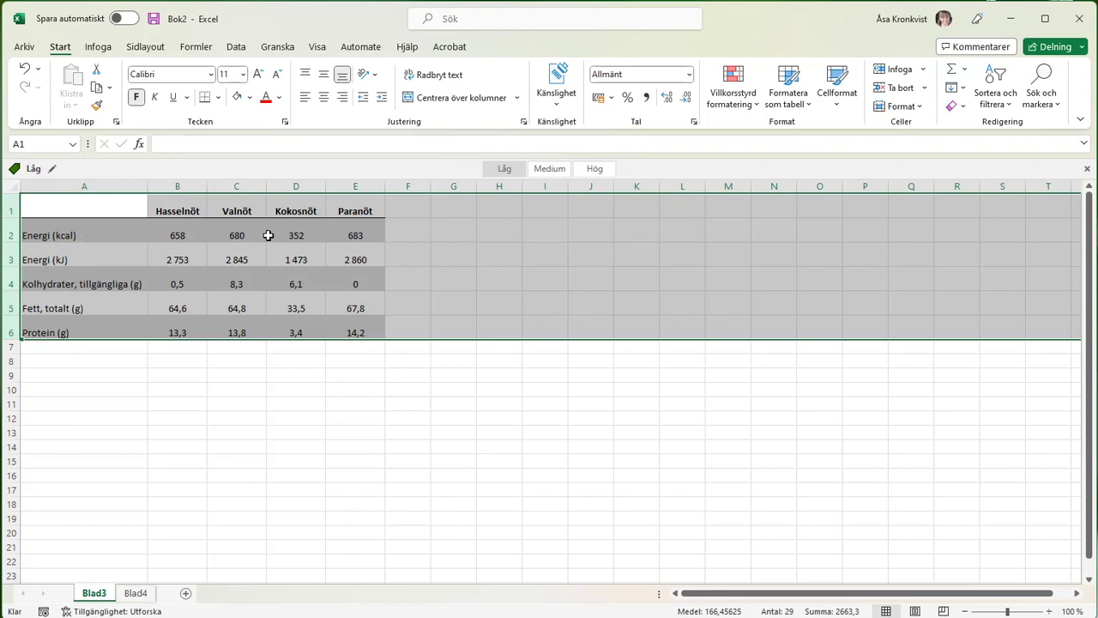
{"action": "left_click", "coordinate": [326, 77]}
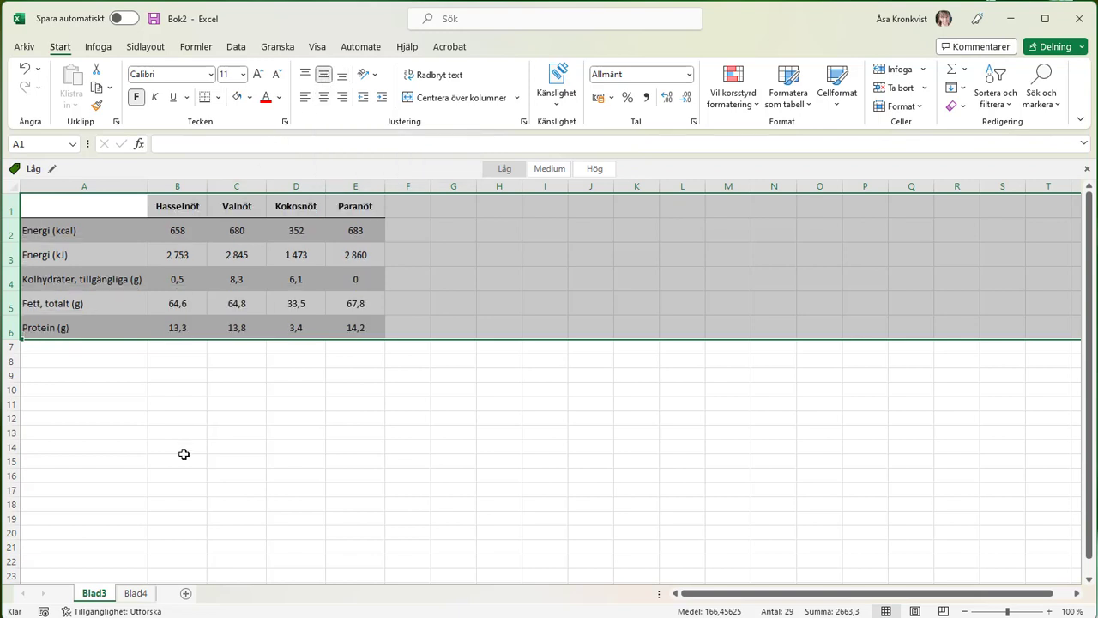
{"action": "left_click", "coordinate": [239, 364]}
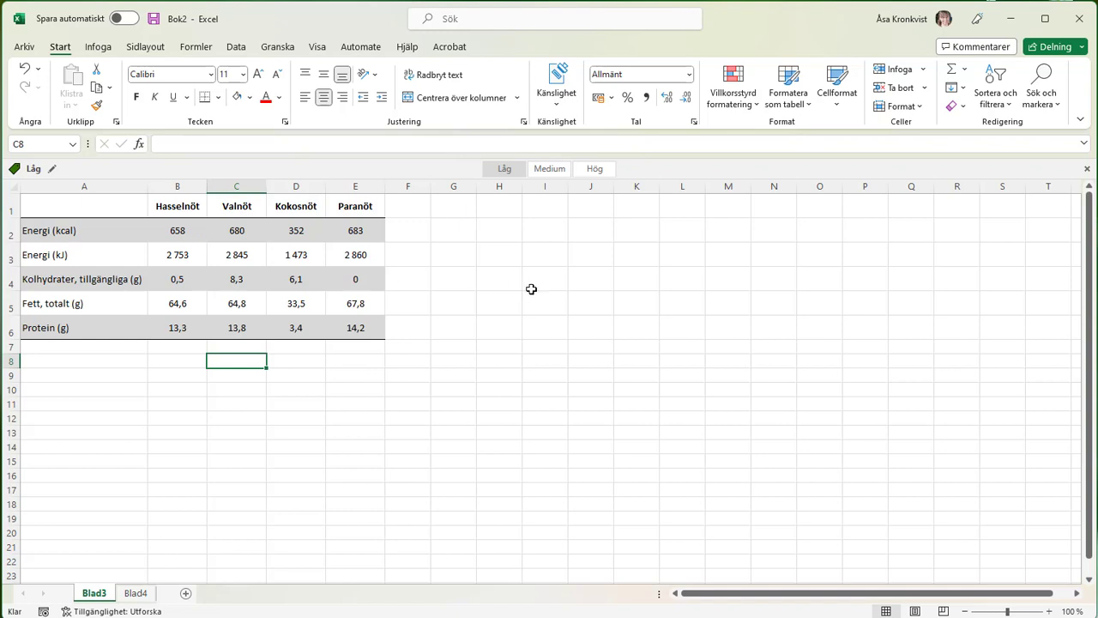
Fill the header row A1:E1 and table rows A3:E3 and A5:E5 white.
{"action": "left_click", "coordinate": [107, 207]}
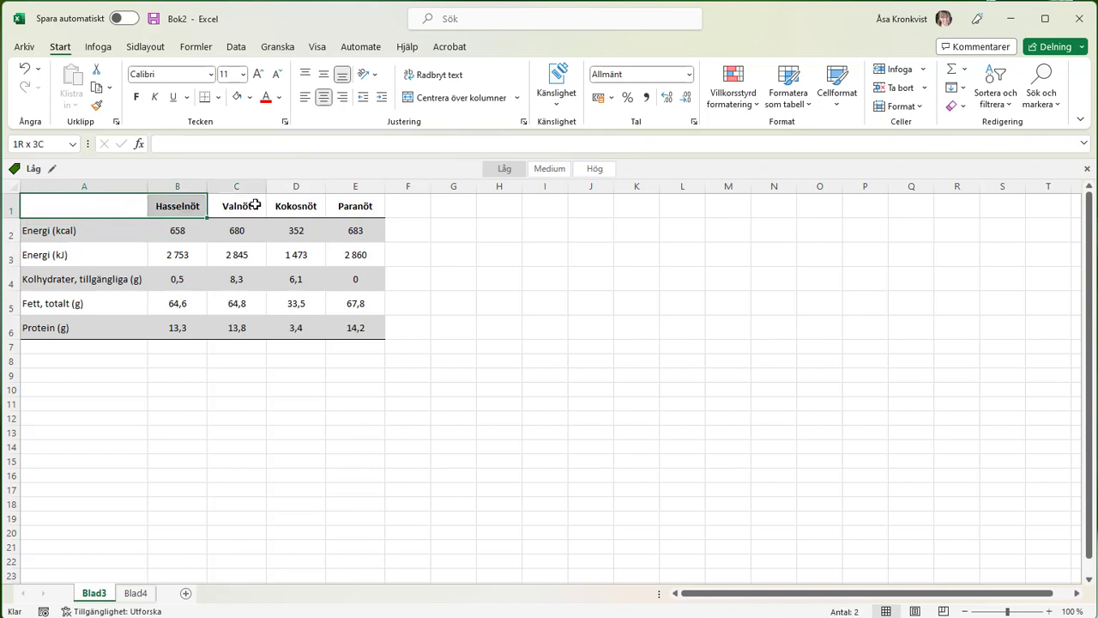
{"action": "left_click_drag", "start_coordinate": [107, 207], "coordinate": [340, 207]}
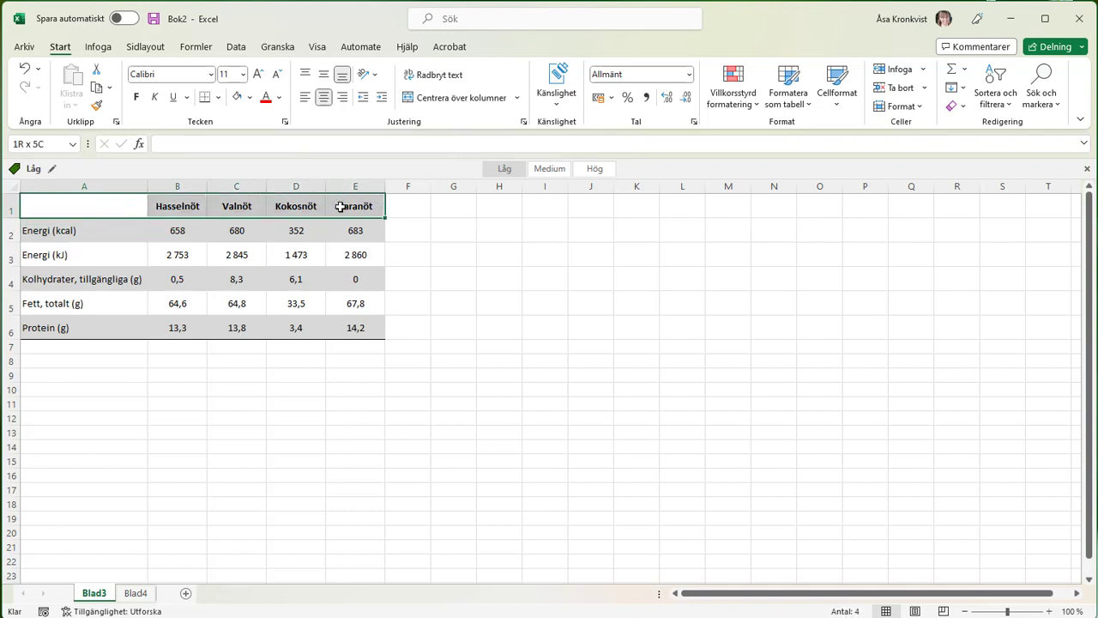
{"action": "left_click", "coordinate": [250, 97]}
{"action": "left_click", "coordinate": [236, 134]}
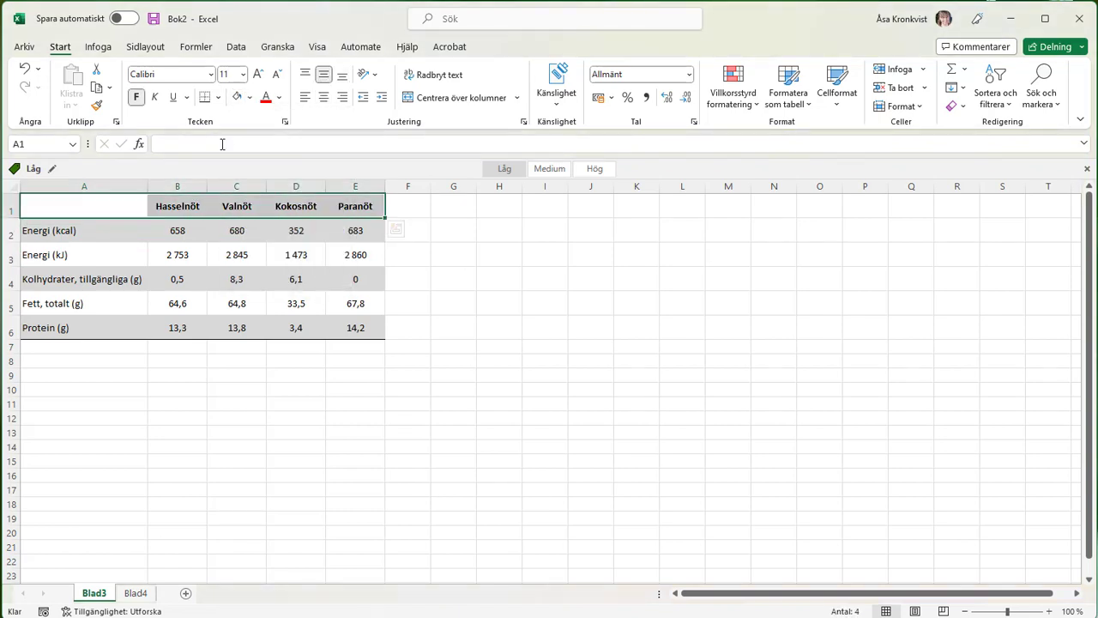
{"action": "left_click_drag", "start_coordinate": [81, 255], "coordinate": [355, 255]}
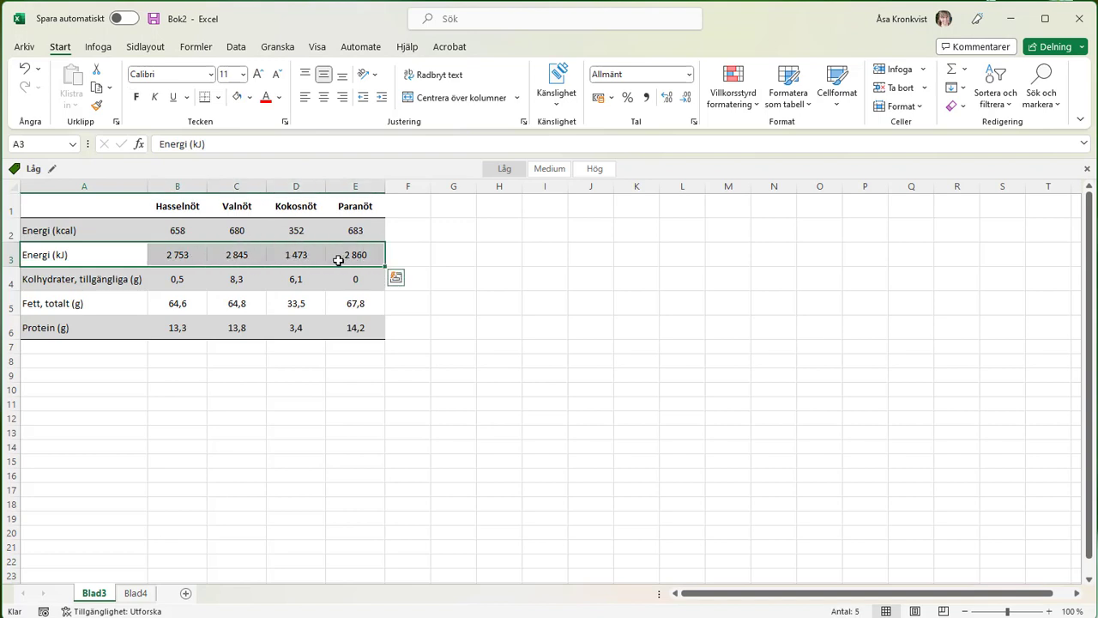
{"action": "left_click", "coordinate": [238, 97]}
{"action": "left_click_drag", "start_coordinate": [96, 304], "coordinate": [337, 306]}
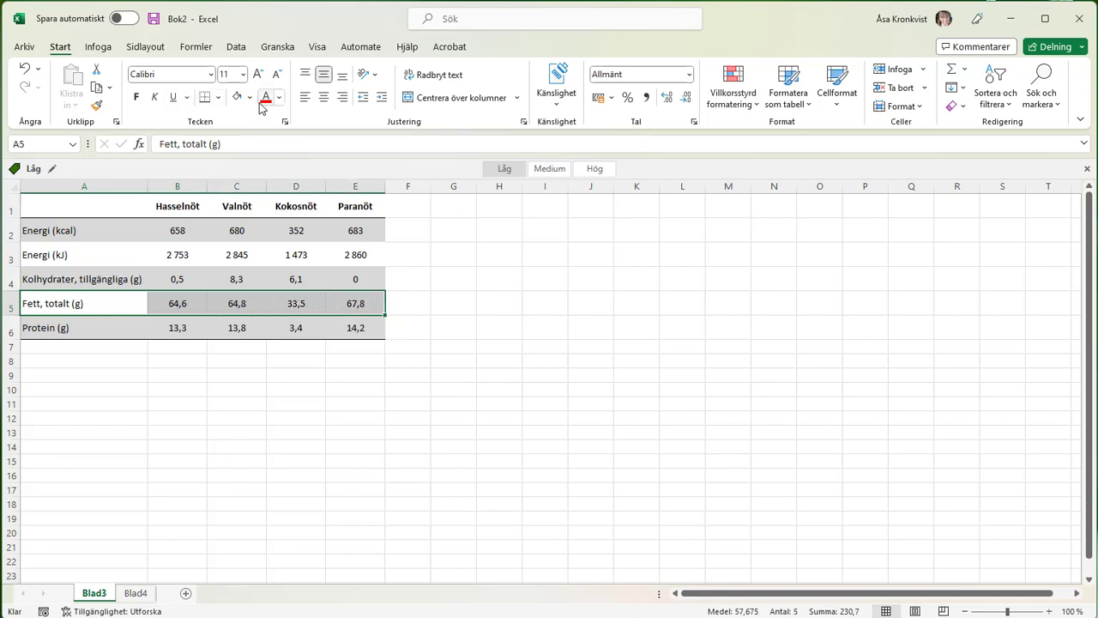
{"action": "left_click", "coordinate": [155, 364]}
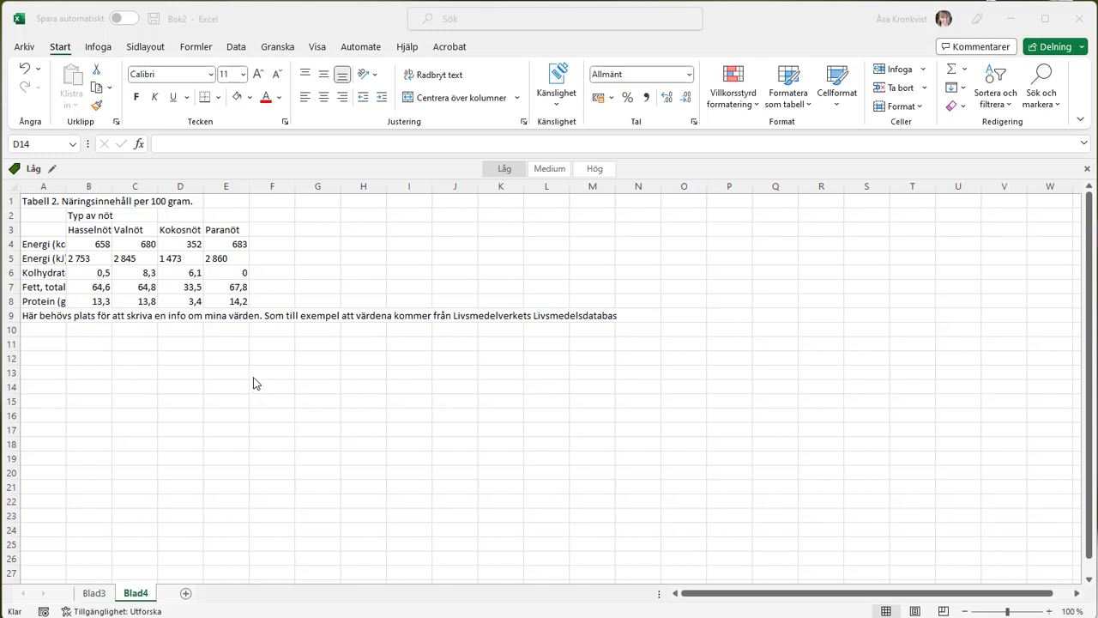
Center the 'Typ av nöt' heading across B2:E2 with Centrera över kolumner.
{"action": "left_click", "coordinate": [83, 217]}
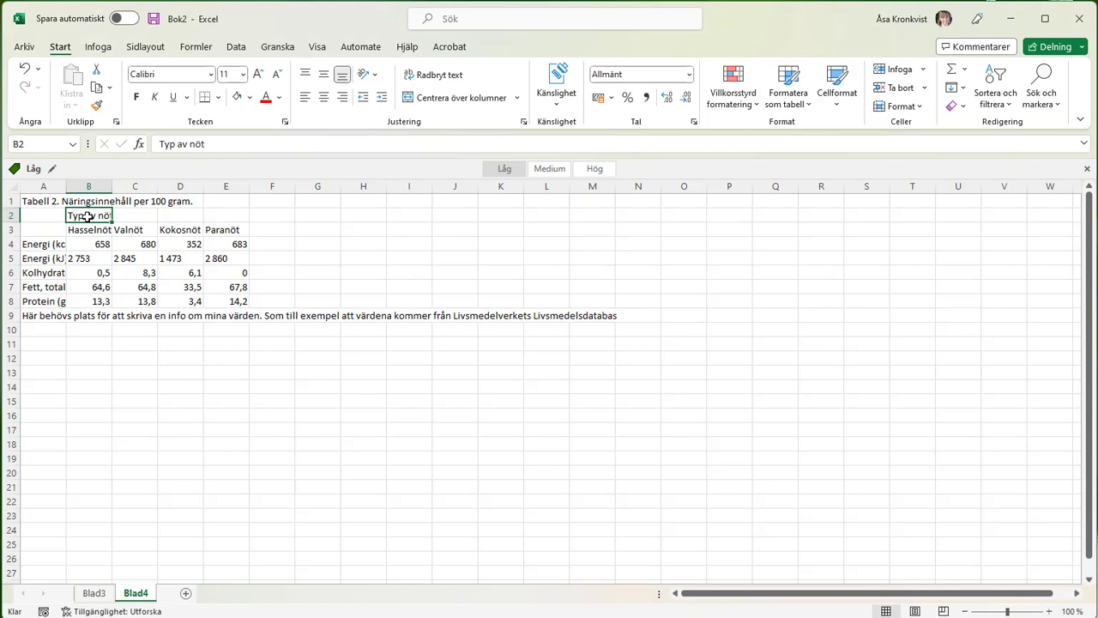
{"action": "left_click_drag", "start_coordinate": [87, 216], "coordinate": [212, 218]}
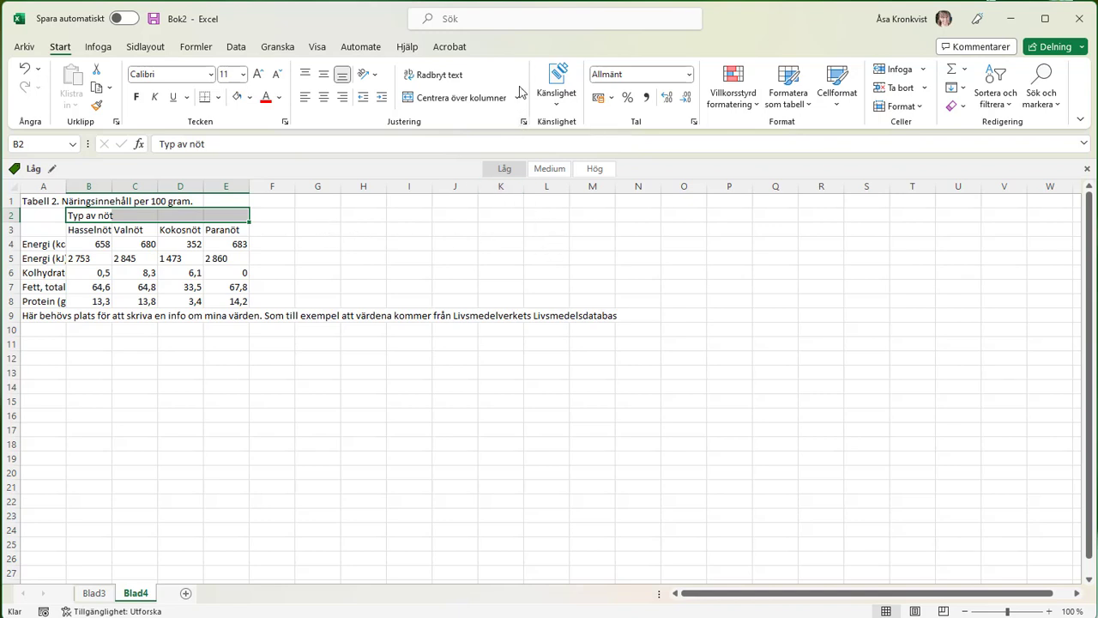
{"action": "left_click", "coordinate": [475, 105]}
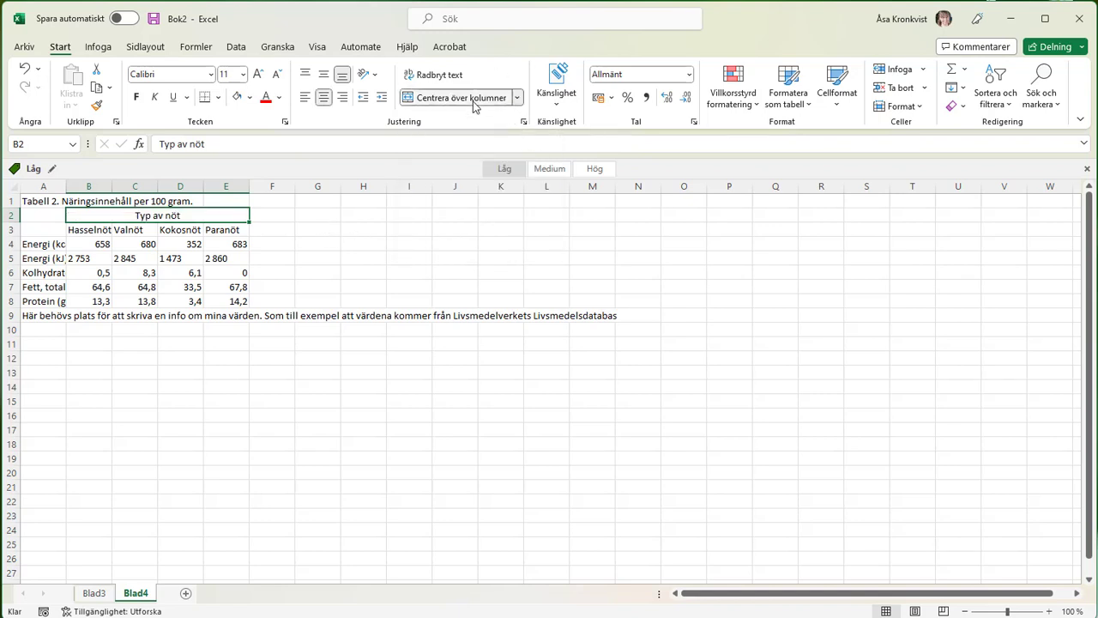
{"action": "left_click", "coordinate": [359, 256]}
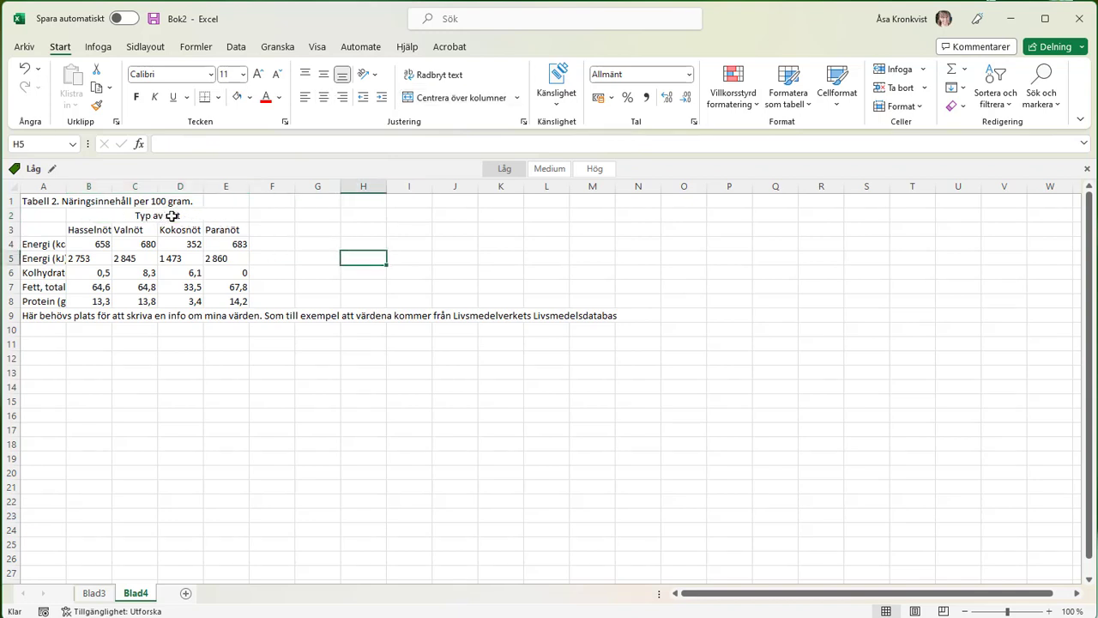
{"action": "left_click_drag", "start_coordinate": [37, 201], "coordinate": [250, 201]}
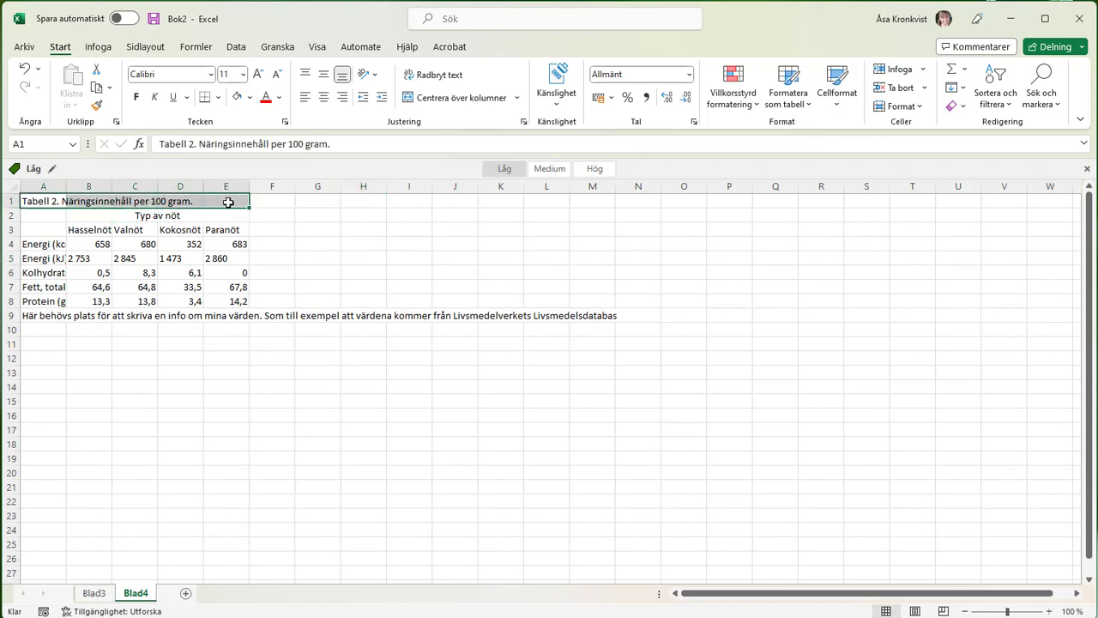
Merge A1:E1 and A9:E9 with Sammanfoga i bredd and wrap the row 9 note.
{"action": "left_click", "coordinate": [516, 97]}
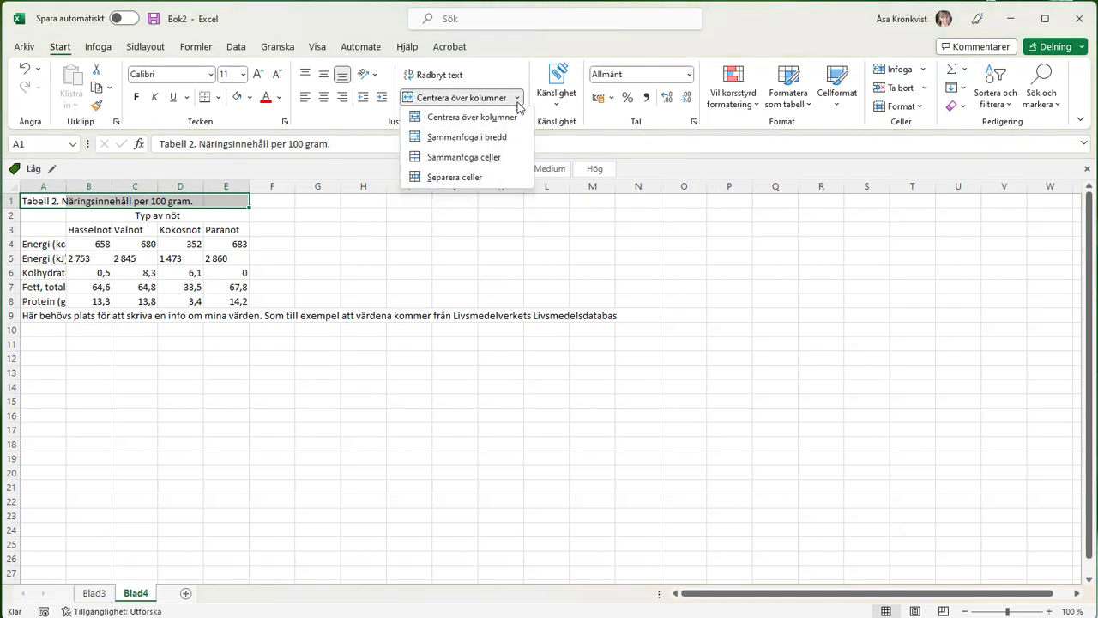
{"action": "left_click", "coordinate": [435, 146]}
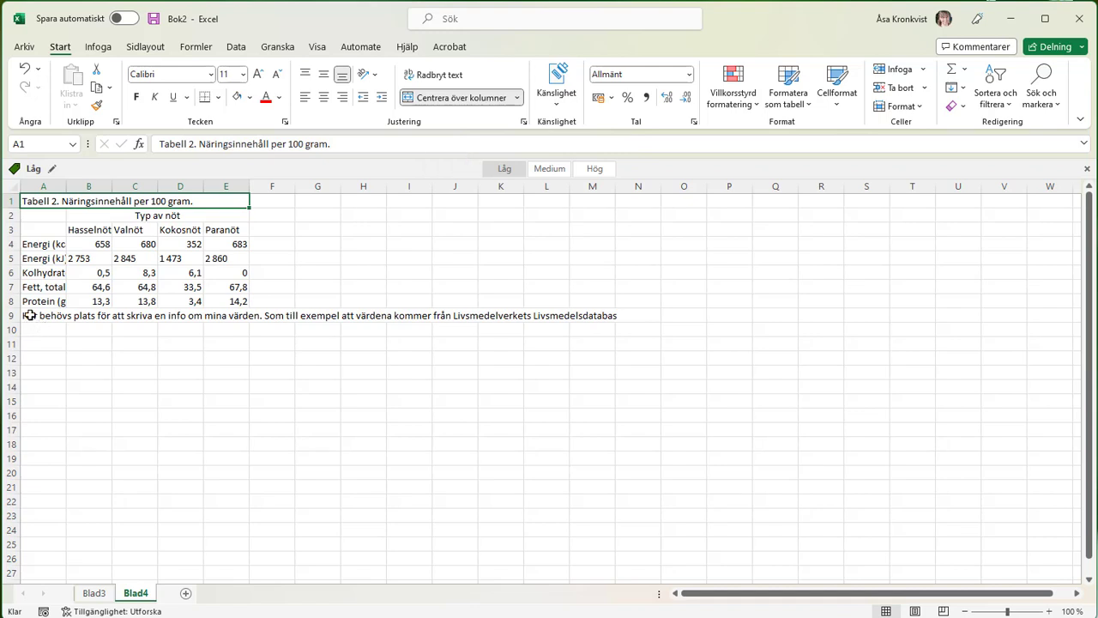
{"action": "left_click_drag", "start_coordinate": [30, 316], "coordinate": [239, 320]}
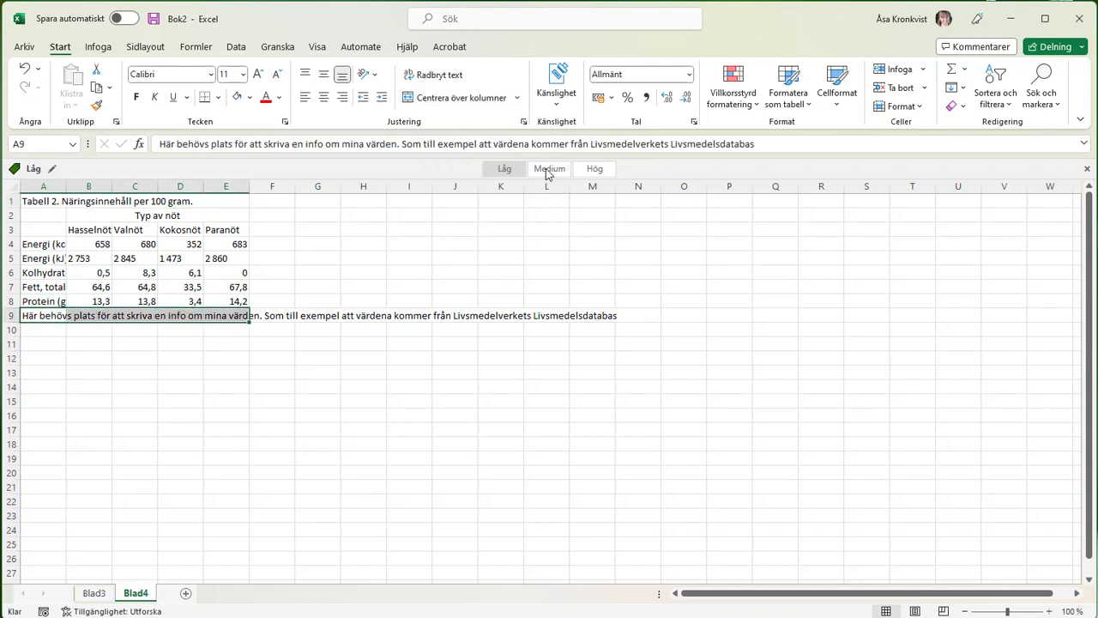
{"action": "left_click", "coordinate": [518, 98]}
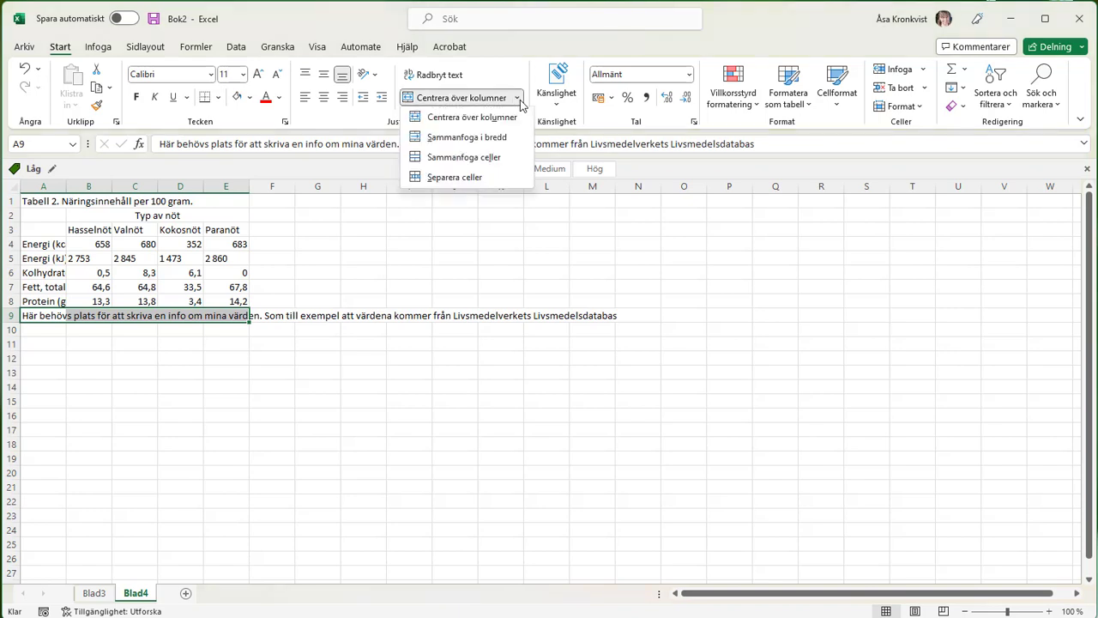
{"action": "left_click", "coordinate": [471, 144]}
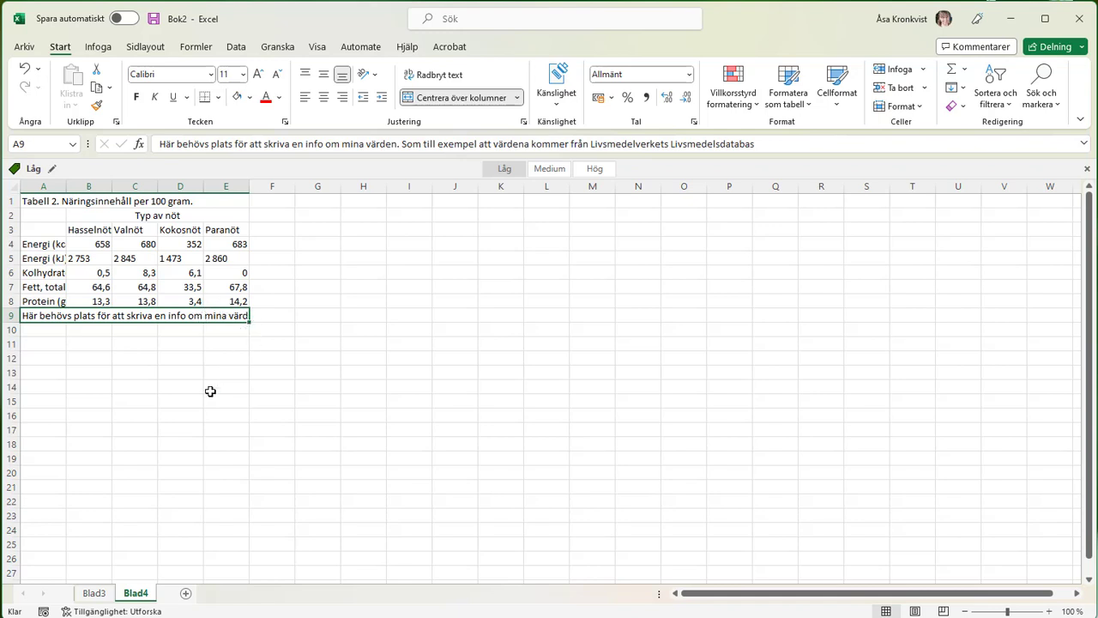
{"action": "left_click", "coordinate": [451, 78]}
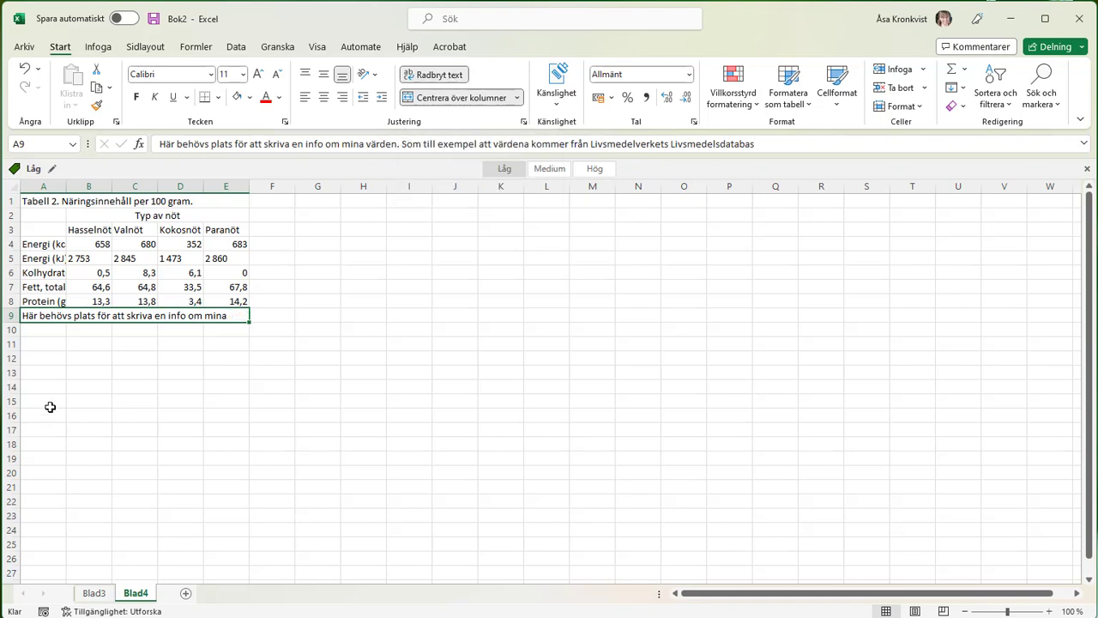
Make row 9 tall enough to show all three lines of the note with space above.
{"action": "left_click_drag", "start_coordinate": [15, 321], "coordinate": [17, 350]}
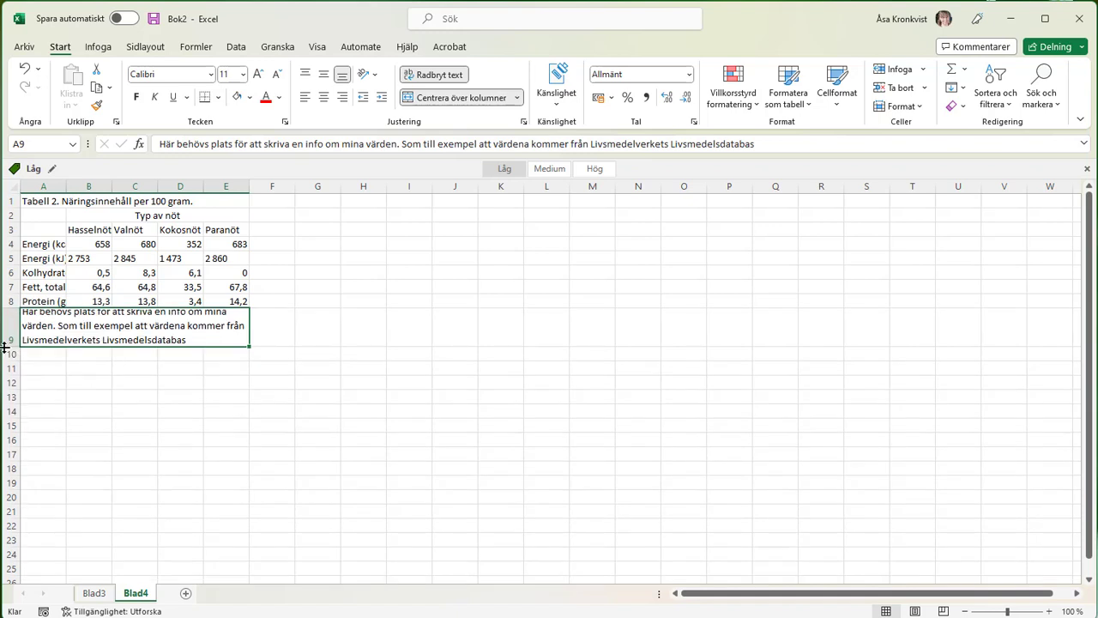
{"action": "left_click_drag", "start_coordinate": [9, 344], "coordinate": [9, 364]}
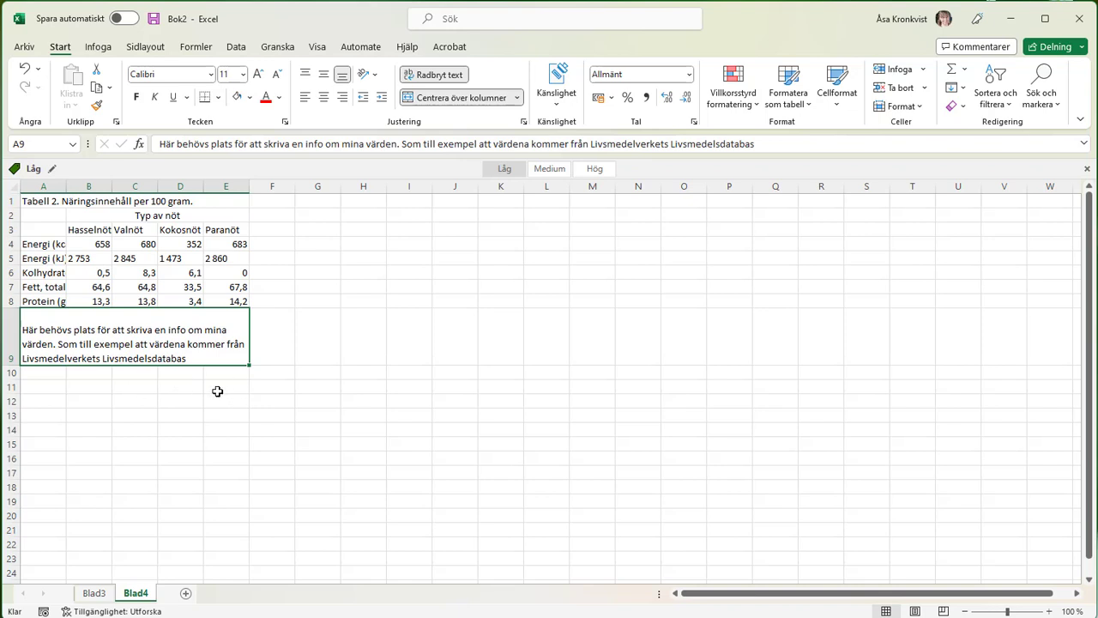
Set the title A1 to 14 pt, headers B2:E3 to 12 pt, and body A4:E9 to 10 pt.
{"action": "left_click", "coordinate": [44, 200]}
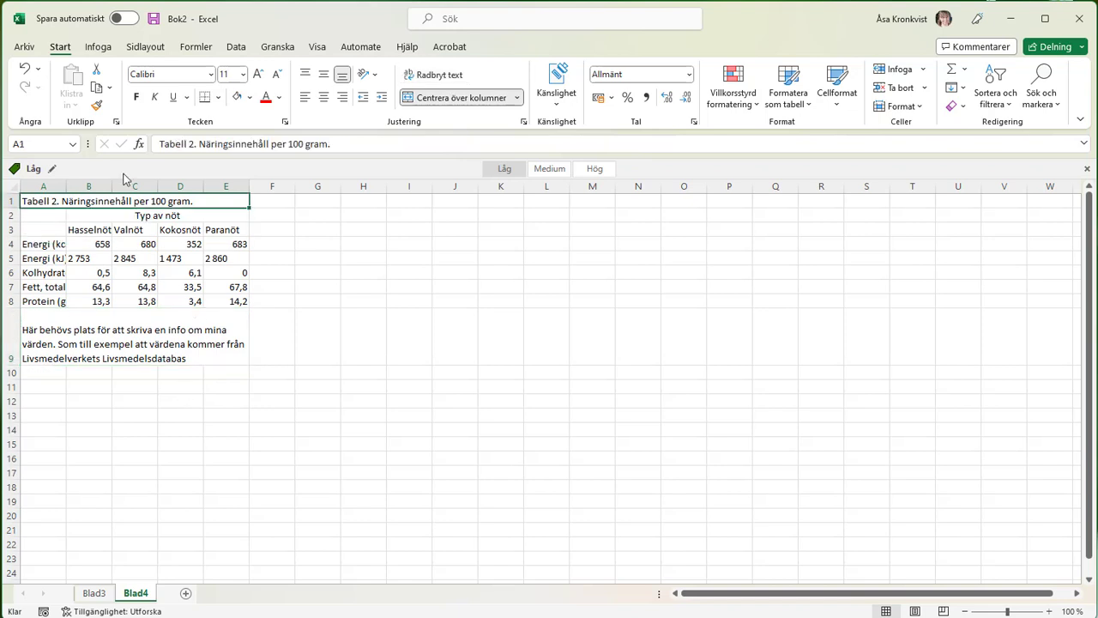
{"action": "left_click", "coordinate": [256, 75]}
{"action": "left_click", "coordinate": [255, 76]}
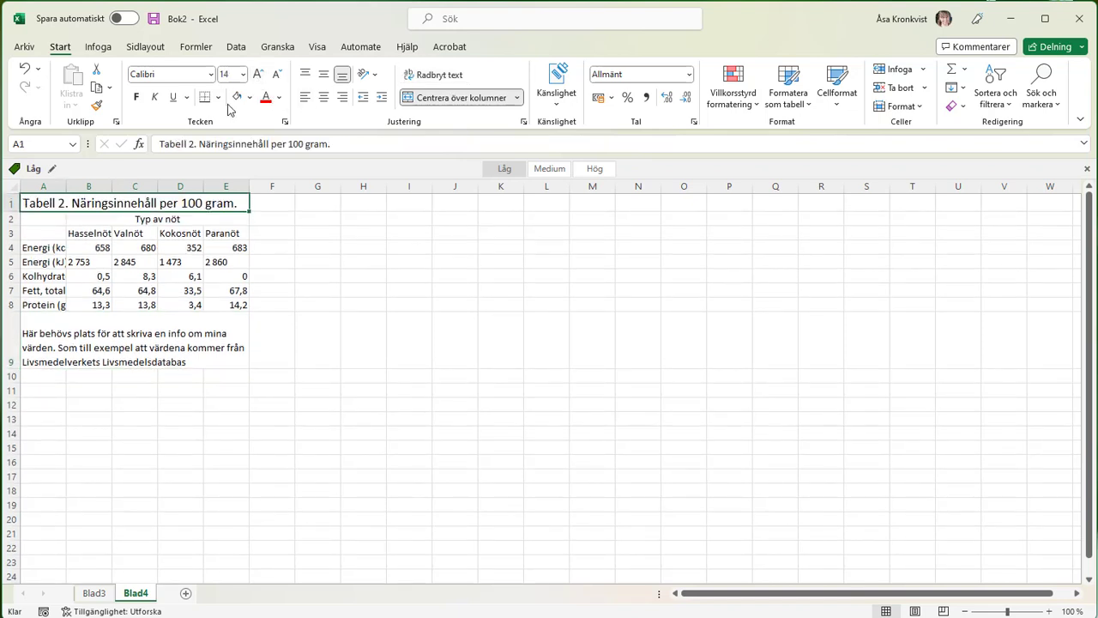
{"action": "left_click_drag", "start_coordinate": [91, 218], "coordinate": [201, 235]}
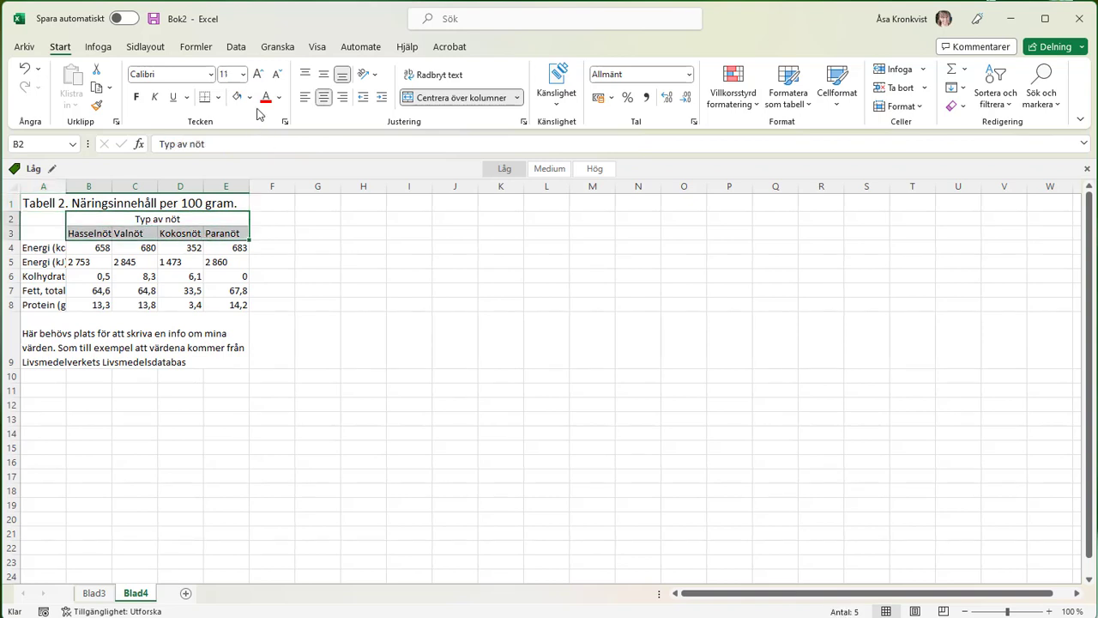
{"action": "left_click", "coordinate": [257, 75]}
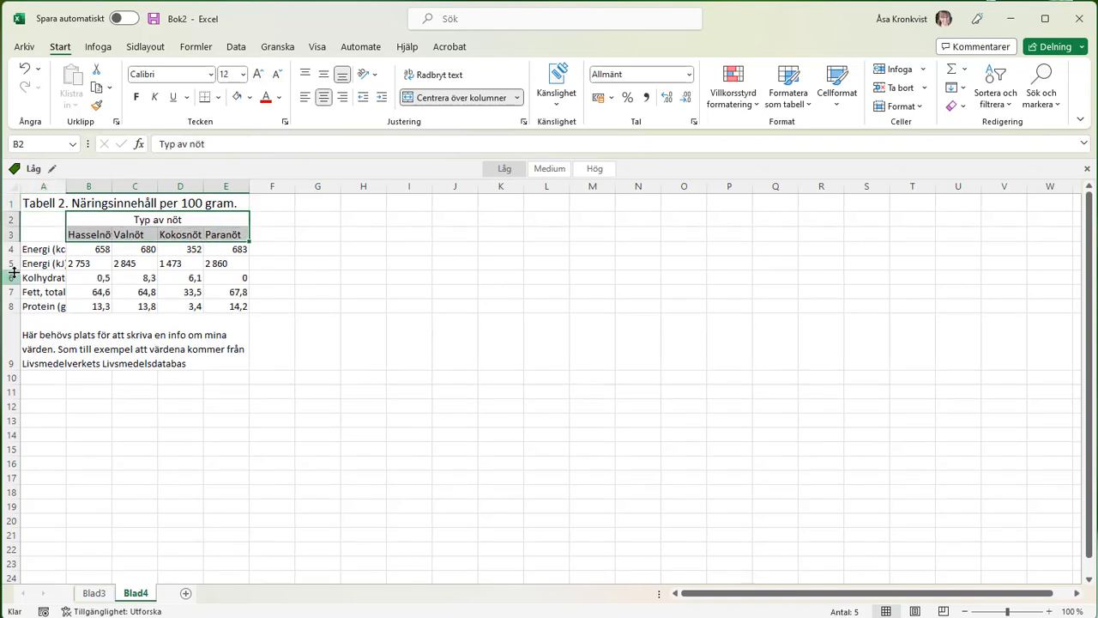
{"action": "mouse_move", "coordinate": [39, 249]}
{"action": "left_mouse_down"}
{"action": "mouse_move", "coordinate": [54, 292]}
{"action": "mouse_move", "coordinate": [99, 347]}
{"action": "left_mouse_up"}
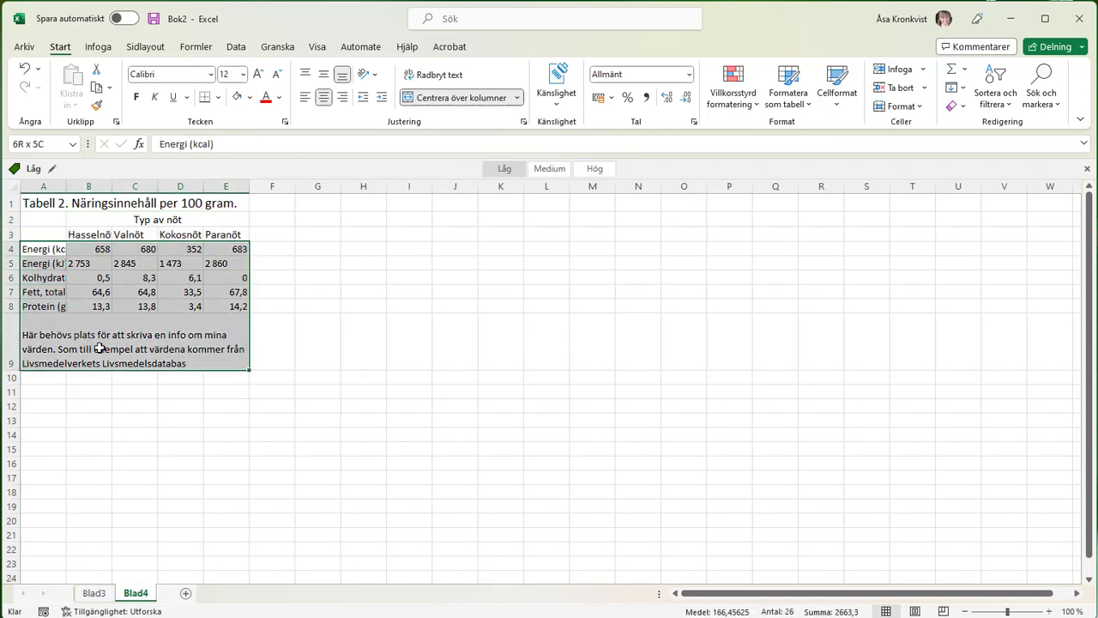
{"action": "left_click", "coordinate": [275, 76]}
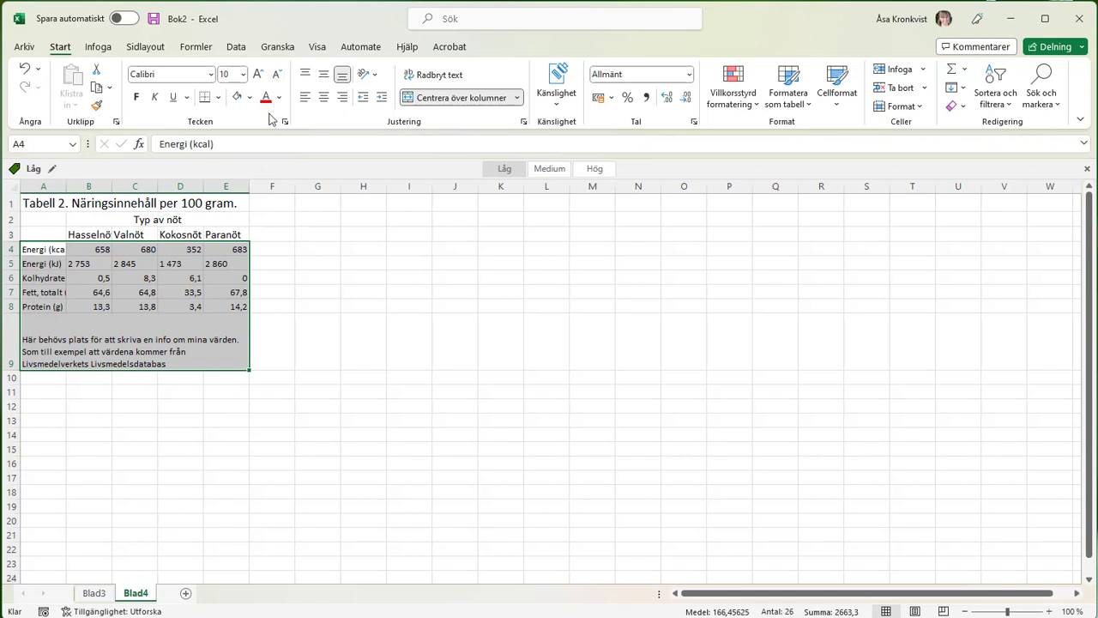
Make the 'Typ av nöt' heading in B2 bold.
{"action": "left_click", "coordinate": [214, 320]}
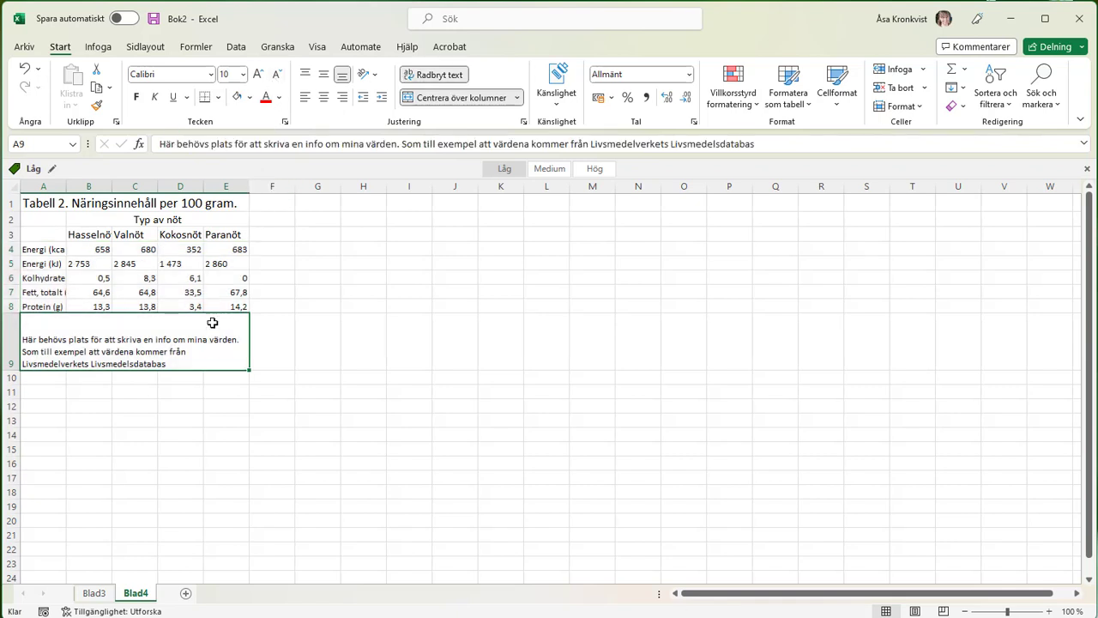
{"action": "left_click", "coordinate": [160, 219]}
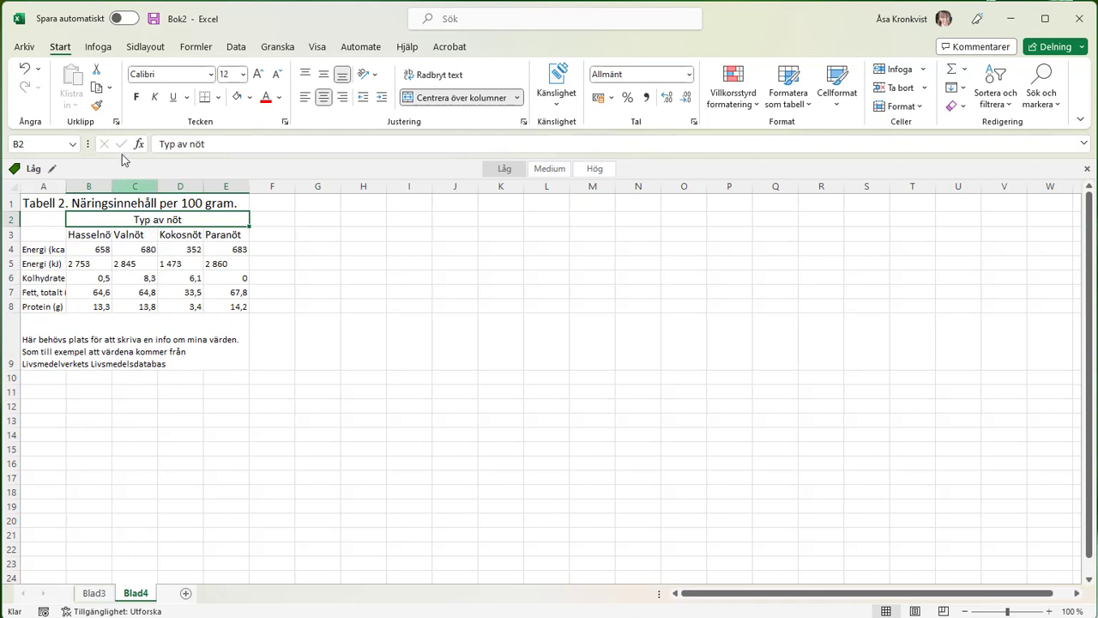
{"action": "left_click", "coordinate": [139, 98]}
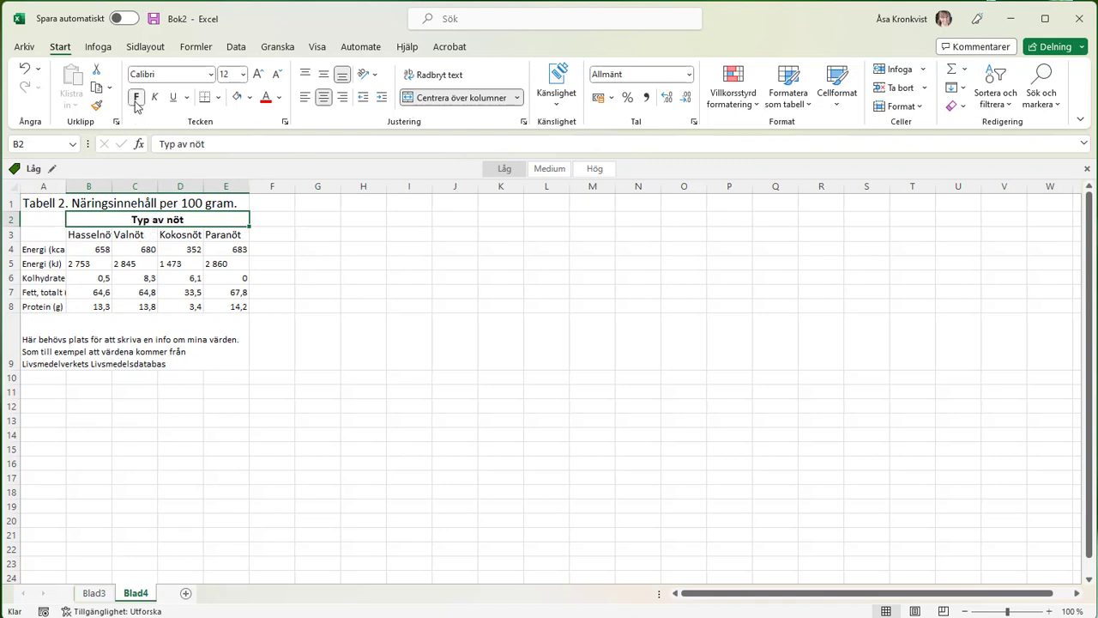
{"action": "left_click", "coordinate": [58, 203]}
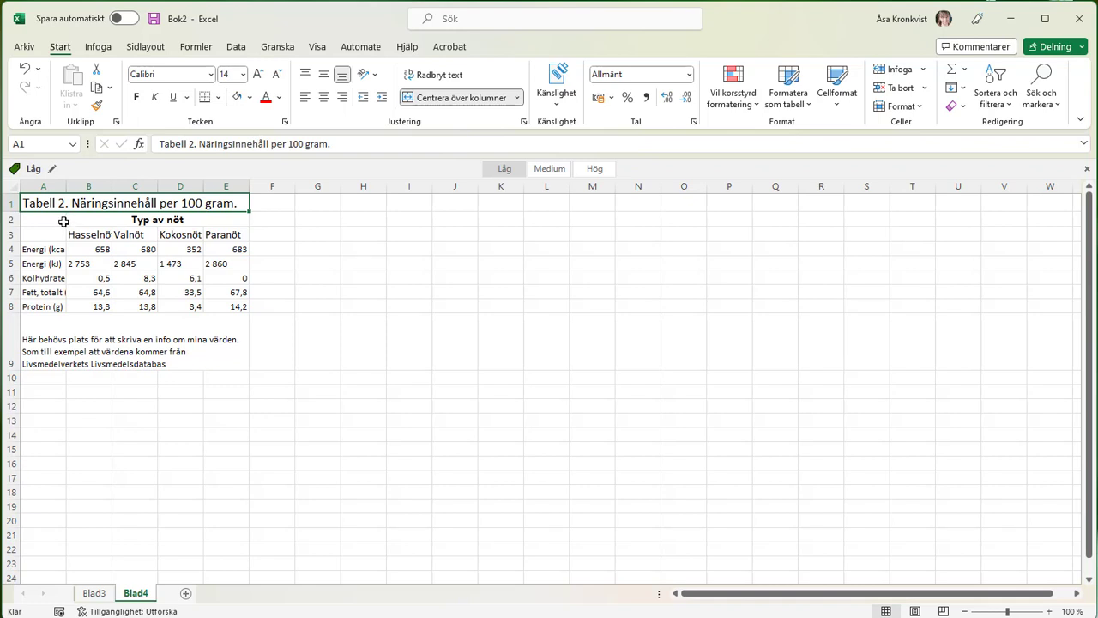
Make only 'Tabell 2.' at the start of the A1 title bold.
{"action": "double_click", "coordinate": [60, 203]}
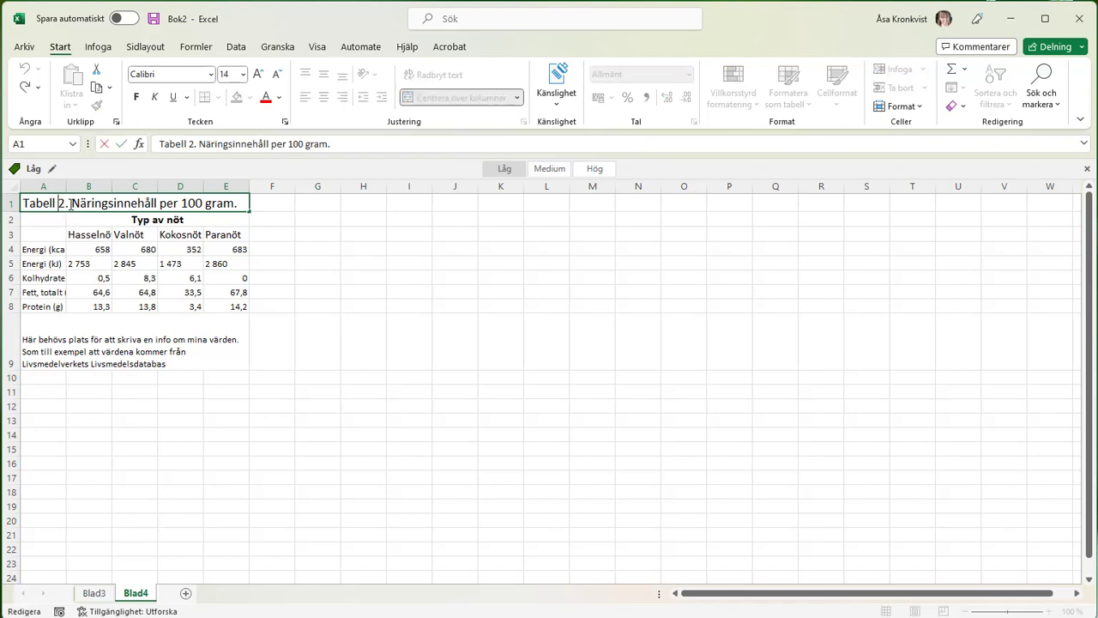
{"action": "left_click_drag", "start_coordinate": [70, 203], "coordinate": [32, 206]}
{"action": "left_click", "coordinate": [137, 99]}
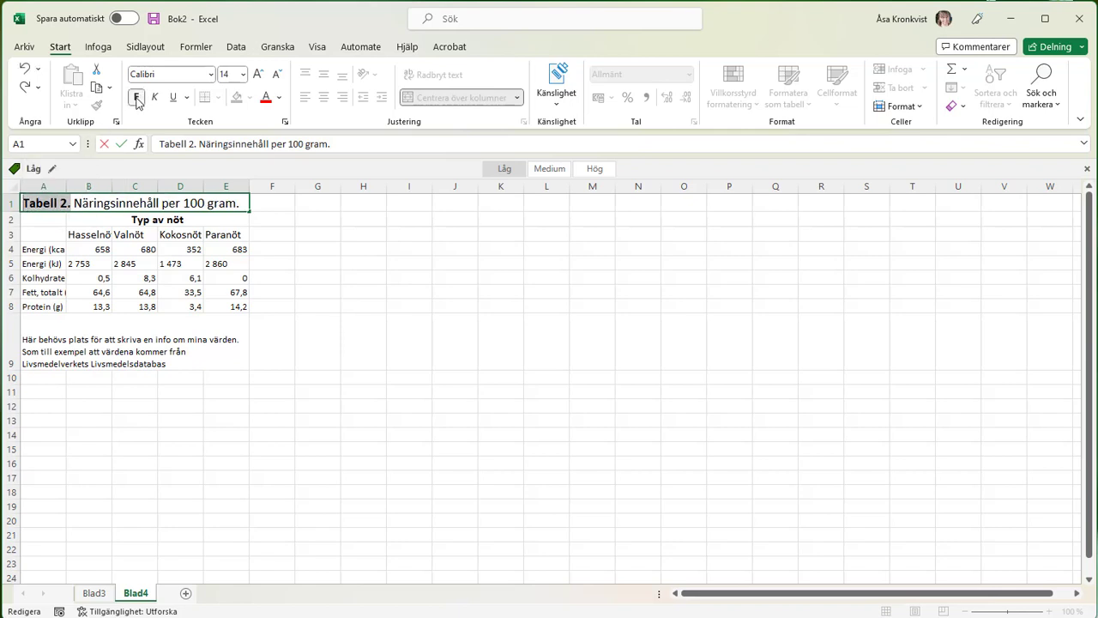
{"action": "left_click", "coordinate": [242, 258]}
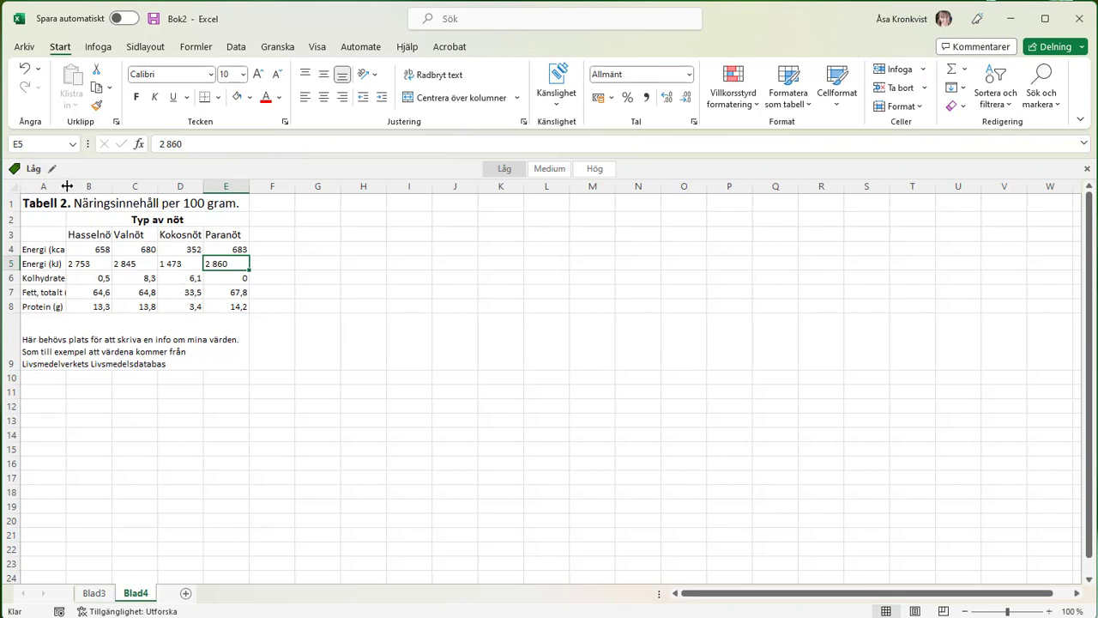
Widen column A to 23,00 and columns B–E equally, then centre B3:E8.
{"action": "left_click_drag", "start_coordinate": [66, 187], "coordinate": [349, 186]}
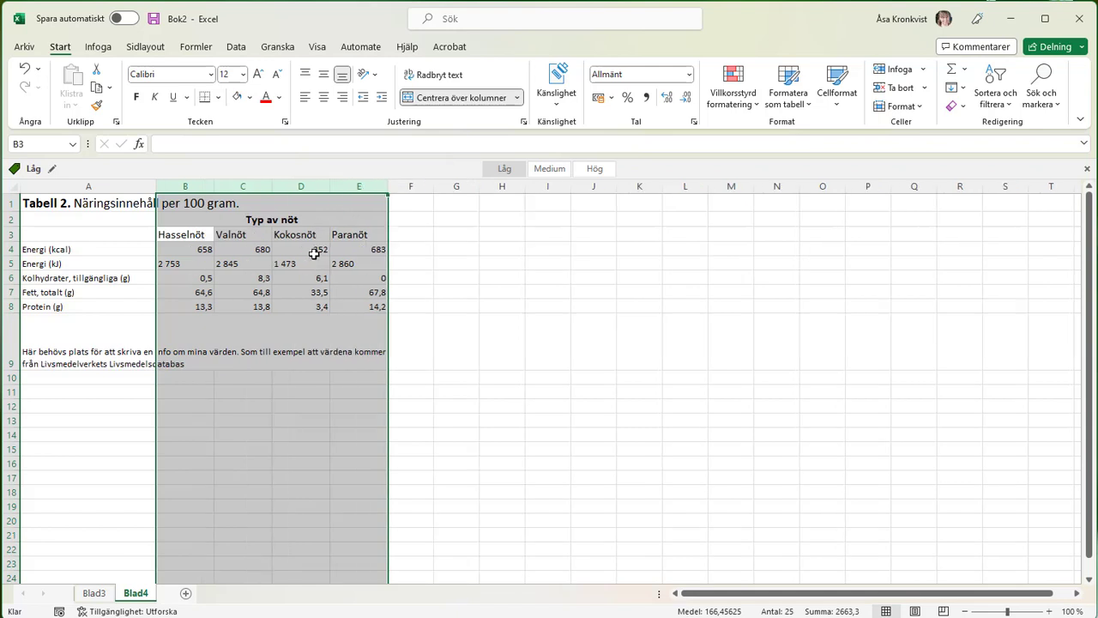
{"action": "left_click", "coordinate": [314, 254]}
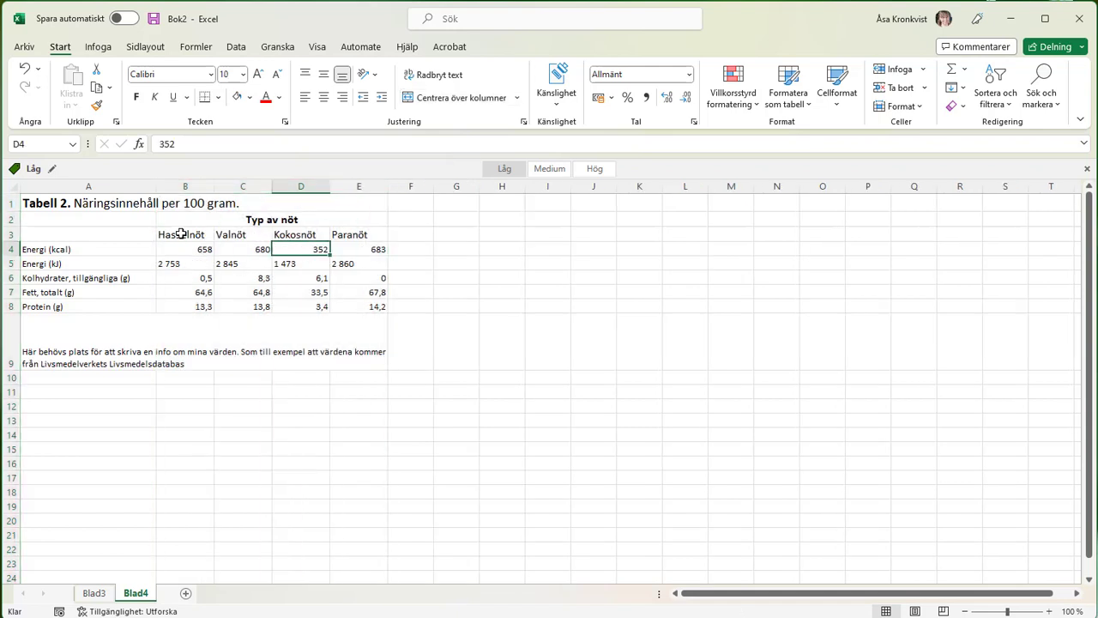
{"action": "left_click_drag", "start_coordinate": [181, 234], "coordinate": [351, 301]}
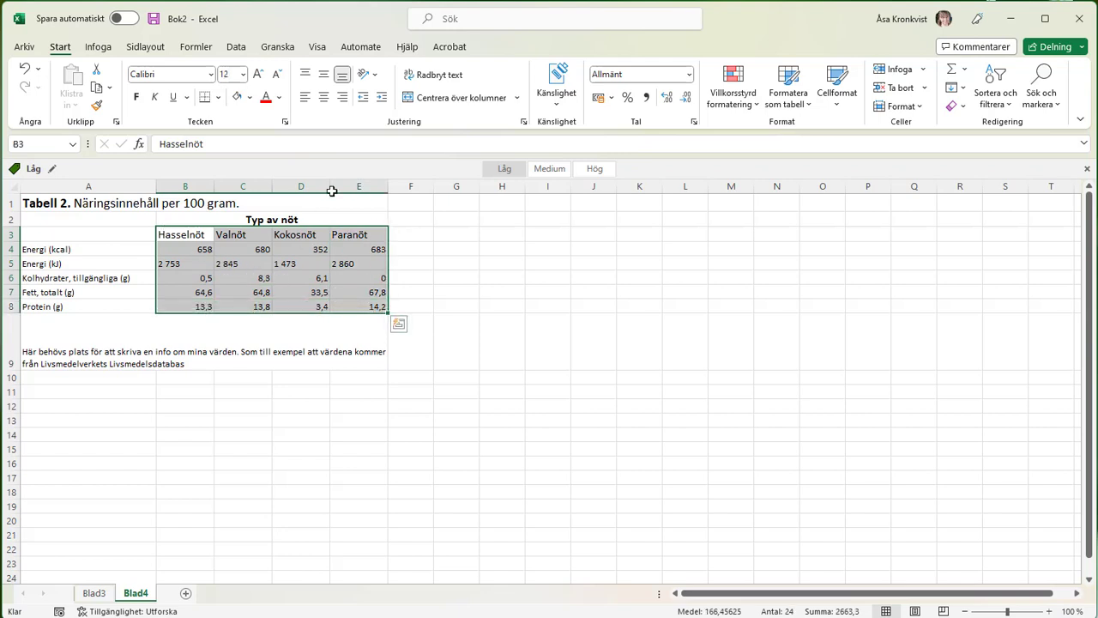
{"action": "left_click", "coordinate": [323, 100]}
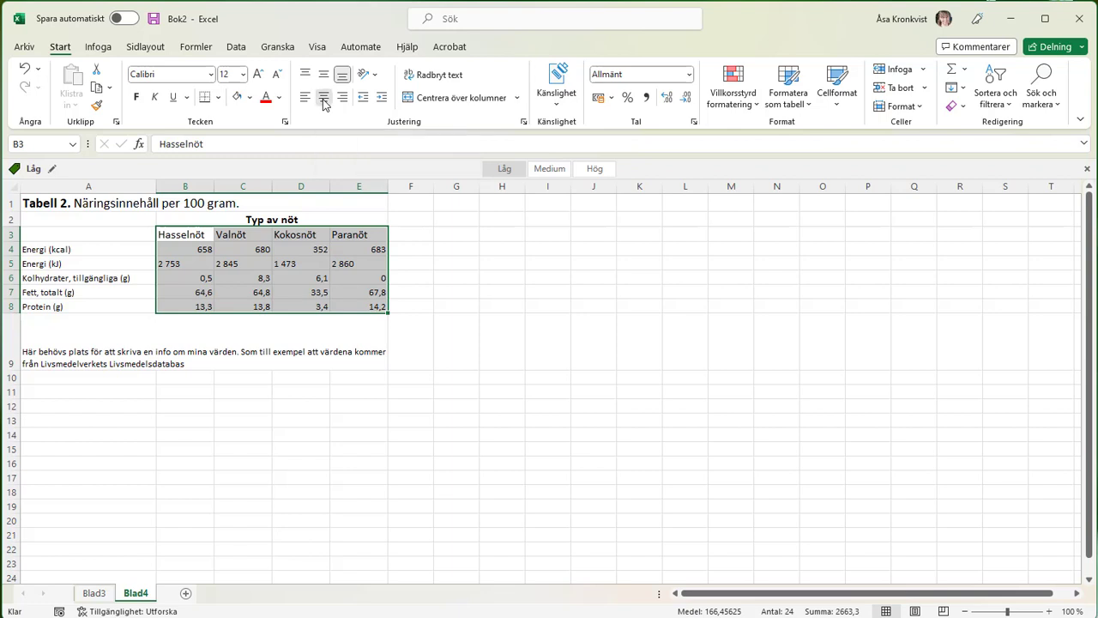
{"action": "left_click", "coordinate": [271, 293]}
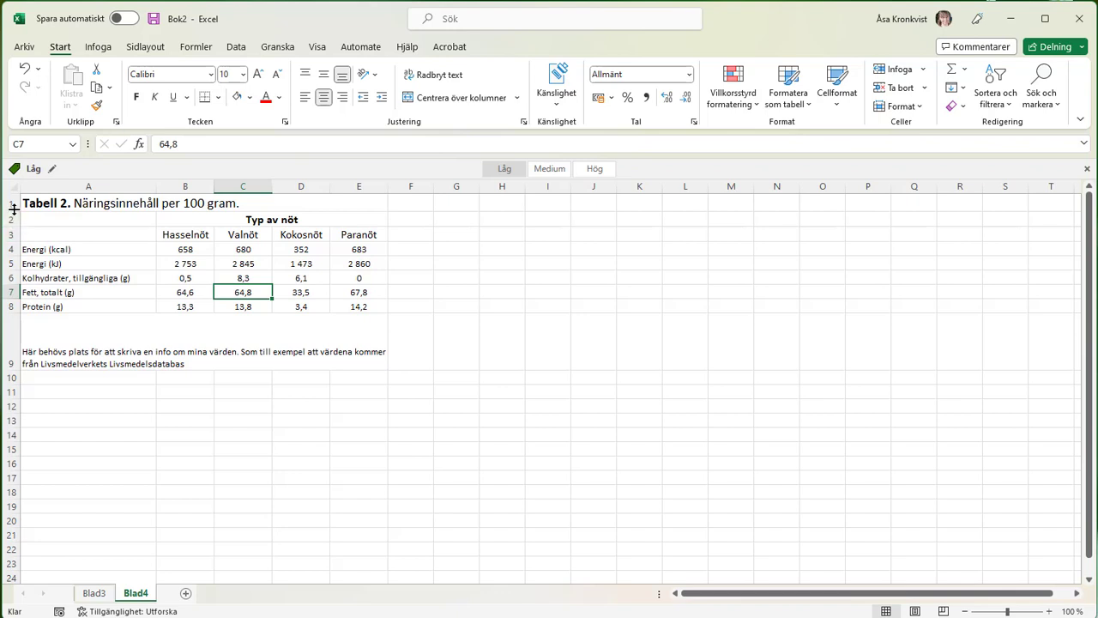
Make rows 1–8 one uniform taller height, then select the table body A2:E8.
{"action": "left_click_drag", "start_coordinate": [13, 209], "coordinate": [13, 340]}
{"action": "left_click", "coordinate": [100, 315]}
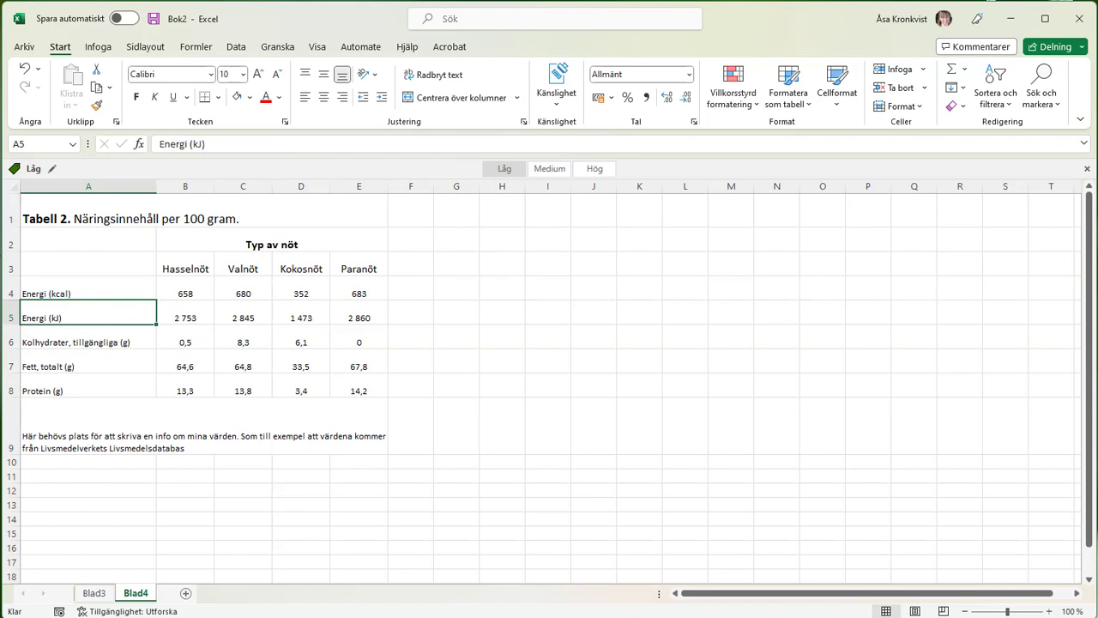
{"action": "left_click_drag", "start_coordinate": [40, 238], "coordinate": [317, 387]}
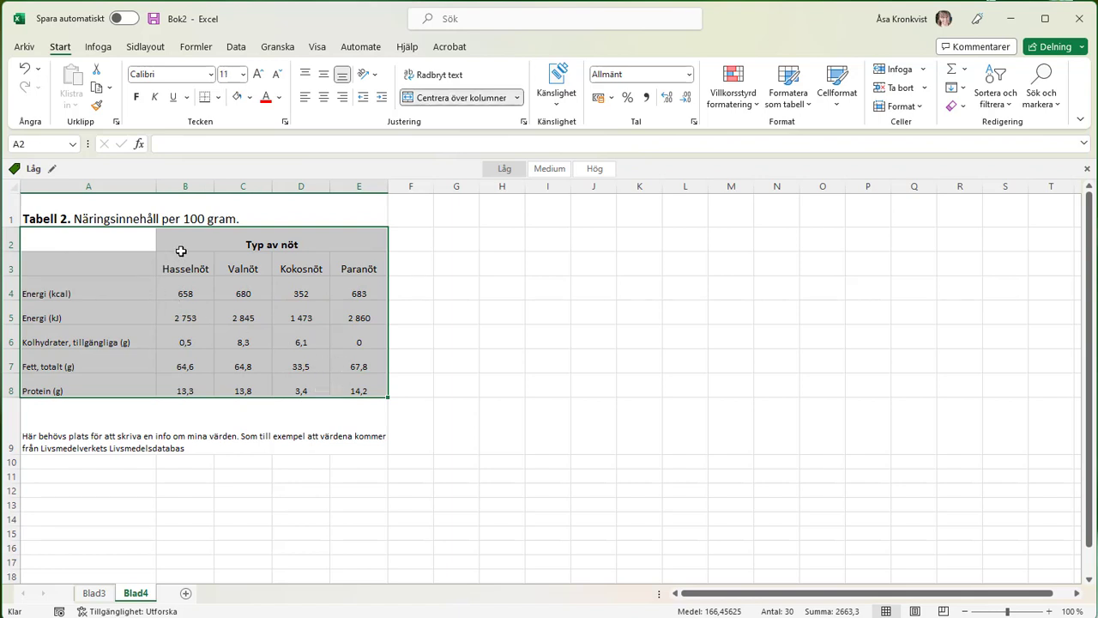
Middle-align A2:E8 vertically and top-align the wrapped note in merged cell A9.
{"action": "left_click", "coordinate": [326, 77]}
{"action": "left_click", "coordinate": [264, 308]}
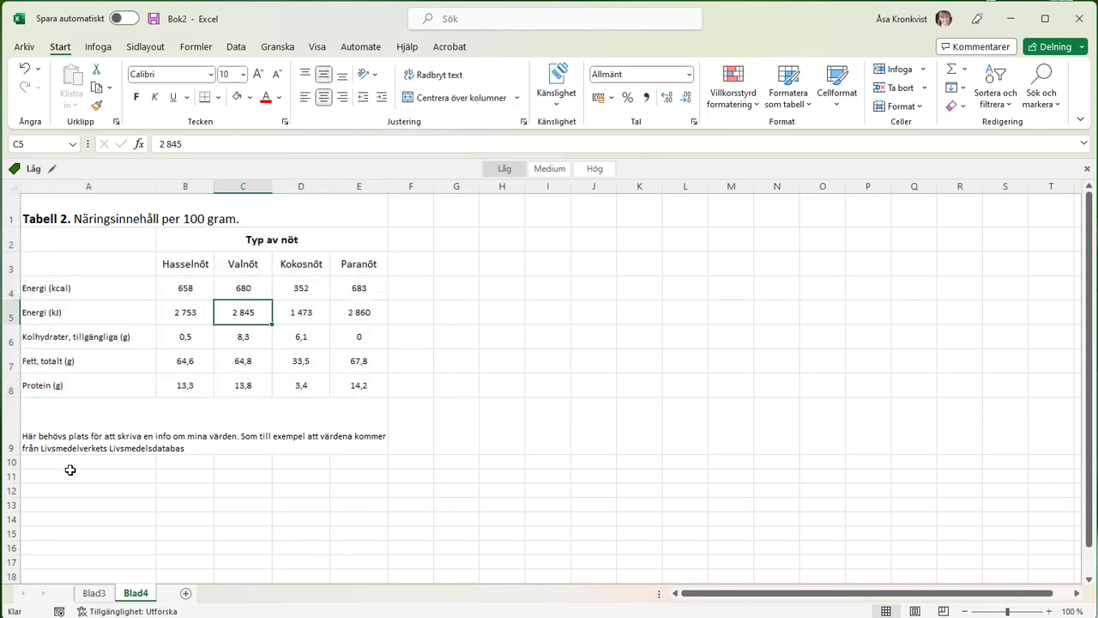
{"action": "left_click", "coordinate": [95, 437]}
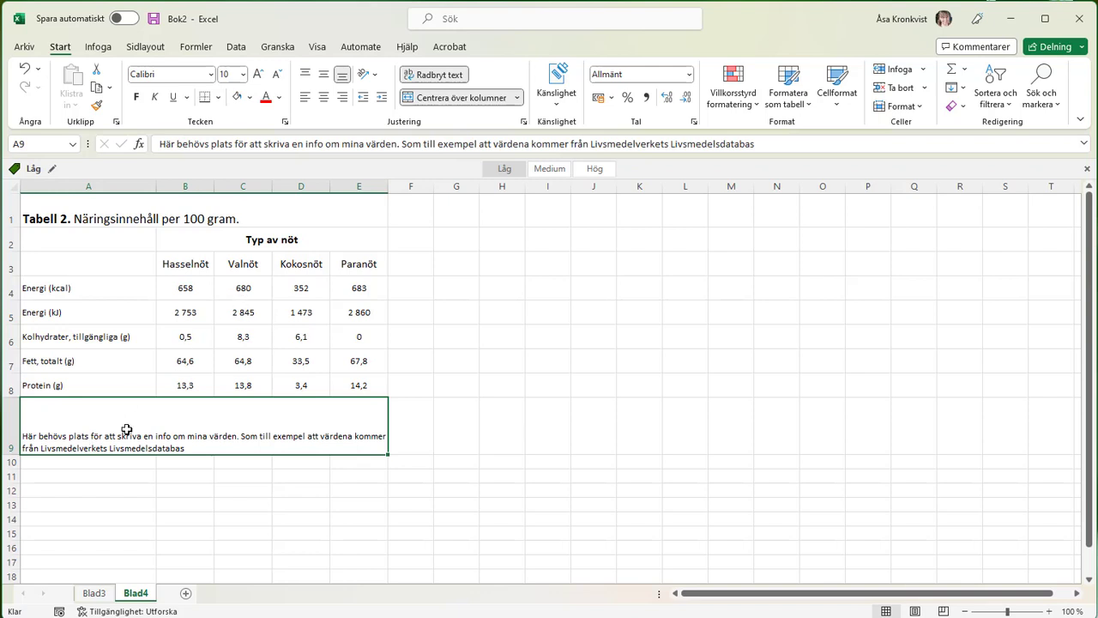
{"action": "left_click", "coordinate": [306, 75]}
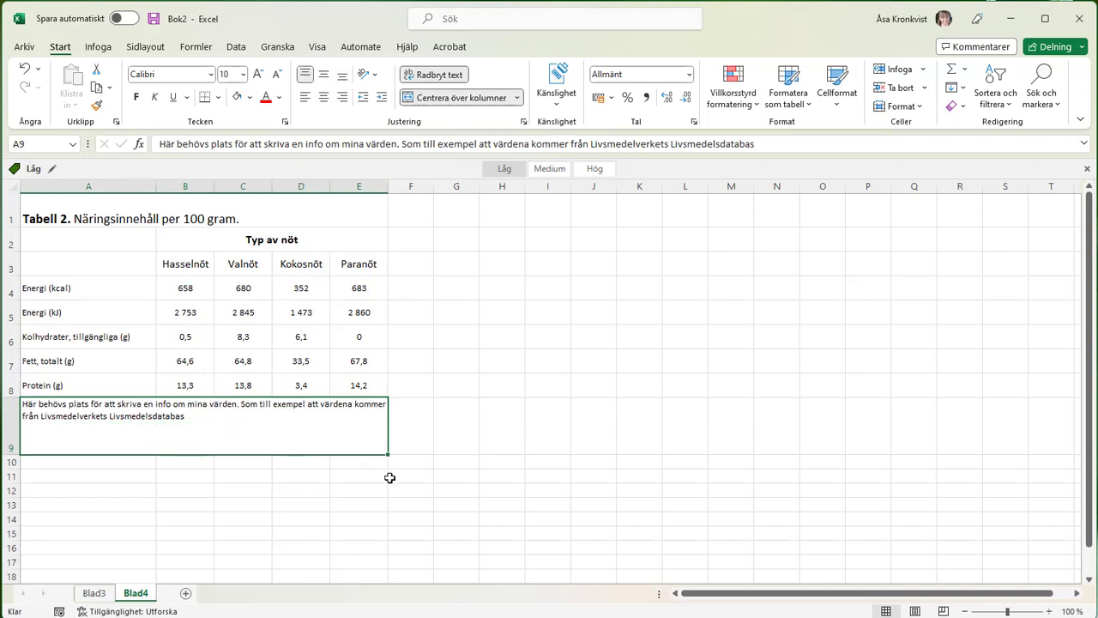
{"action": "left_click", "coordinate": [300, 532]}
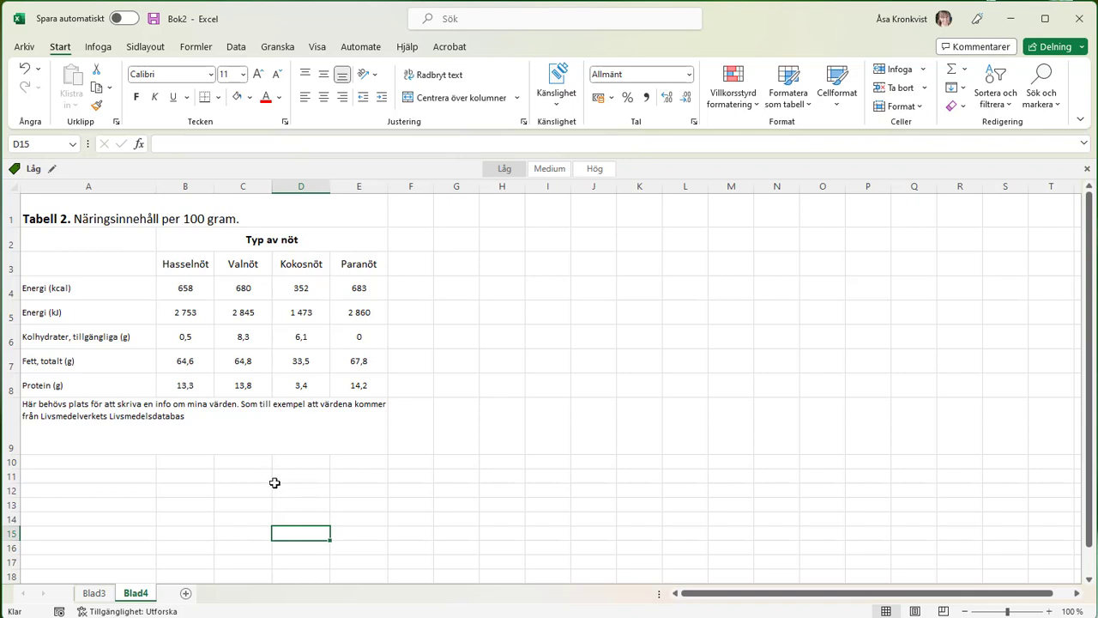
Give the table area A1:E9 a white fill so gridlines no longer show.
{"action": "mouse_move", "coordinate": [104, 214]}
{"action": "left_mouse_down"}
{"action": "mouse_move", "coordinate": [253, 386]}
{"action": "mouse_move", "coordinate": [272, 431]}
{"action": "left_mouse_up"}
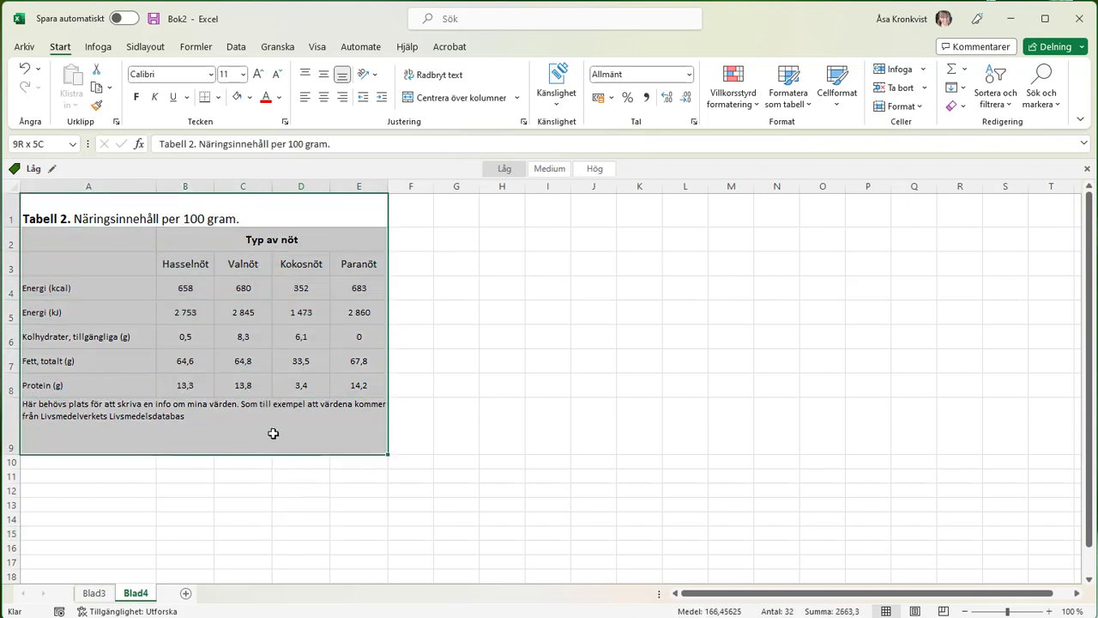
{"action": "left_click", "coordinate": [249, 102]}
{"action": "key", "text": "Escape"}
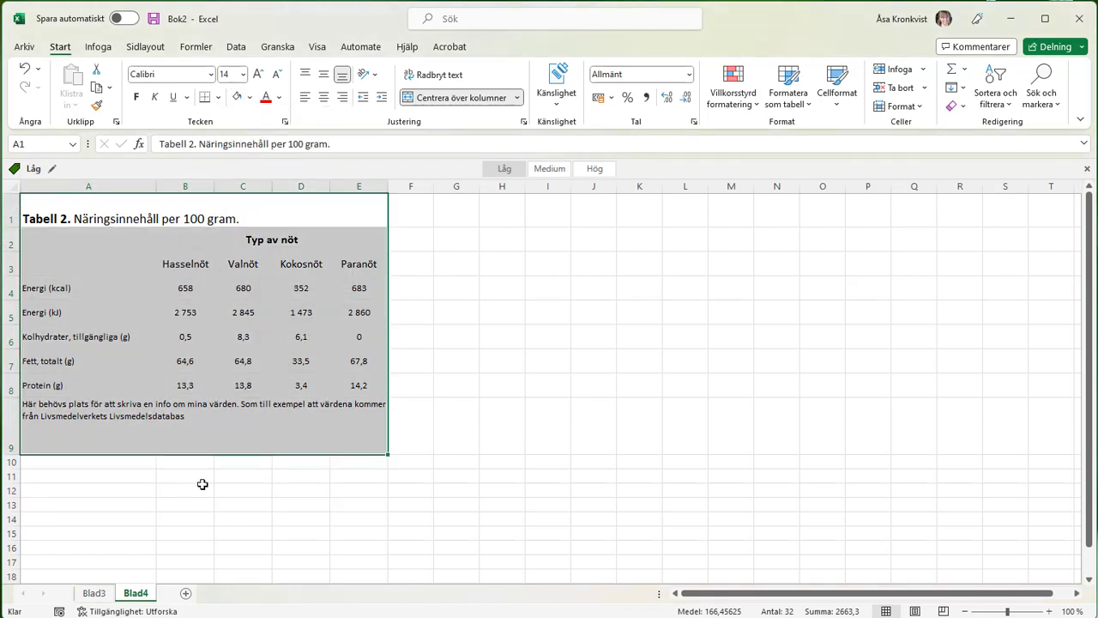
{"action": "left_click", "coordinate": [202, 484]}
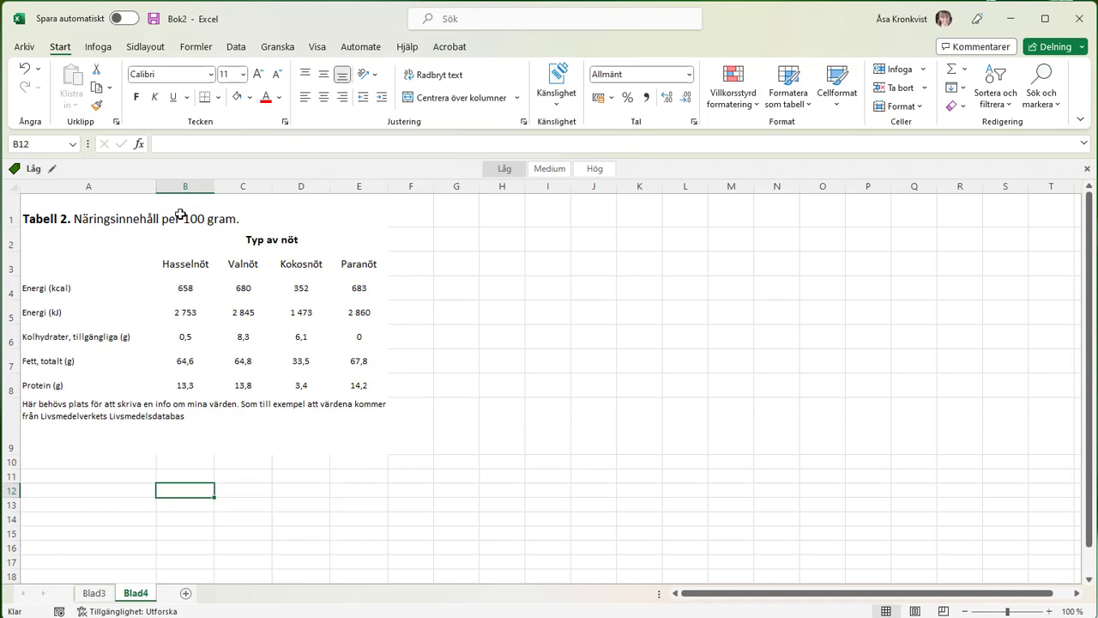
{"action": "left_click", "coordinate": [180, 215]}
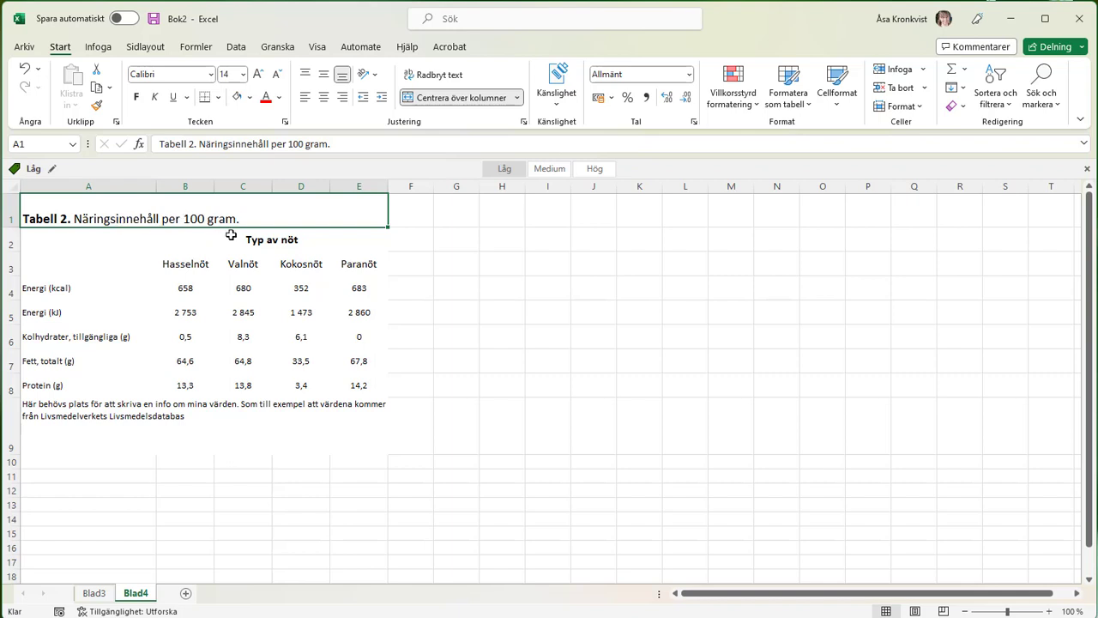
Add bottom-border rules under the title, both header rows, and the Protein row A8:E8.
{"action": "left_click", "coordinate": [220, 98]}
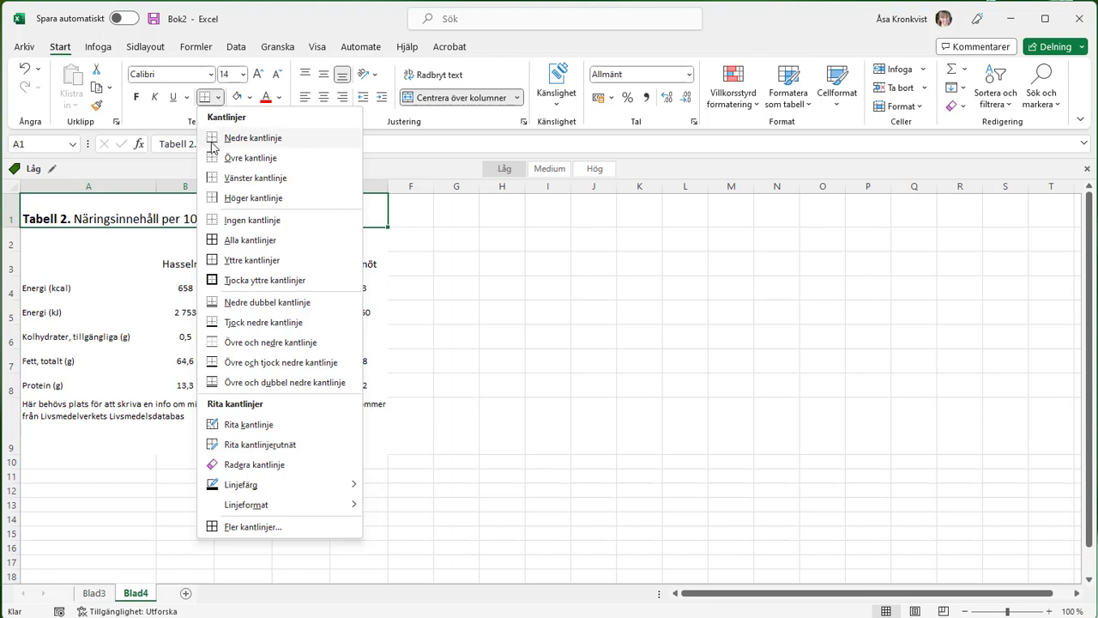
{"action": "left_click", "coordinate": [194, 240]}
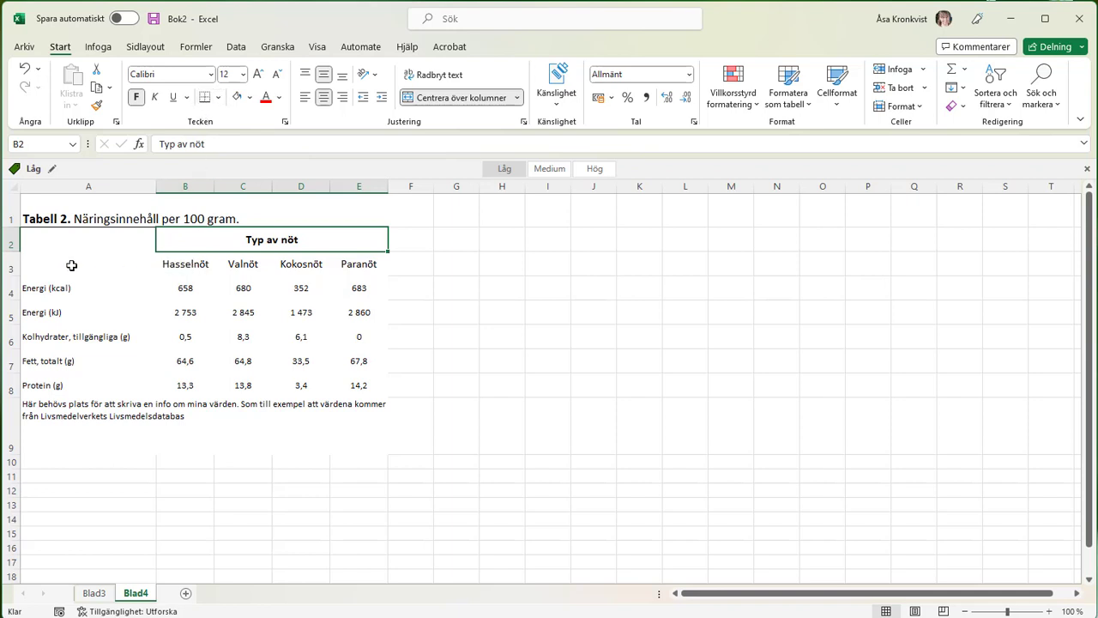
{"action": "left_click_drag", "start_coordinate": [46, 265], "coordinate": [367, 263]}
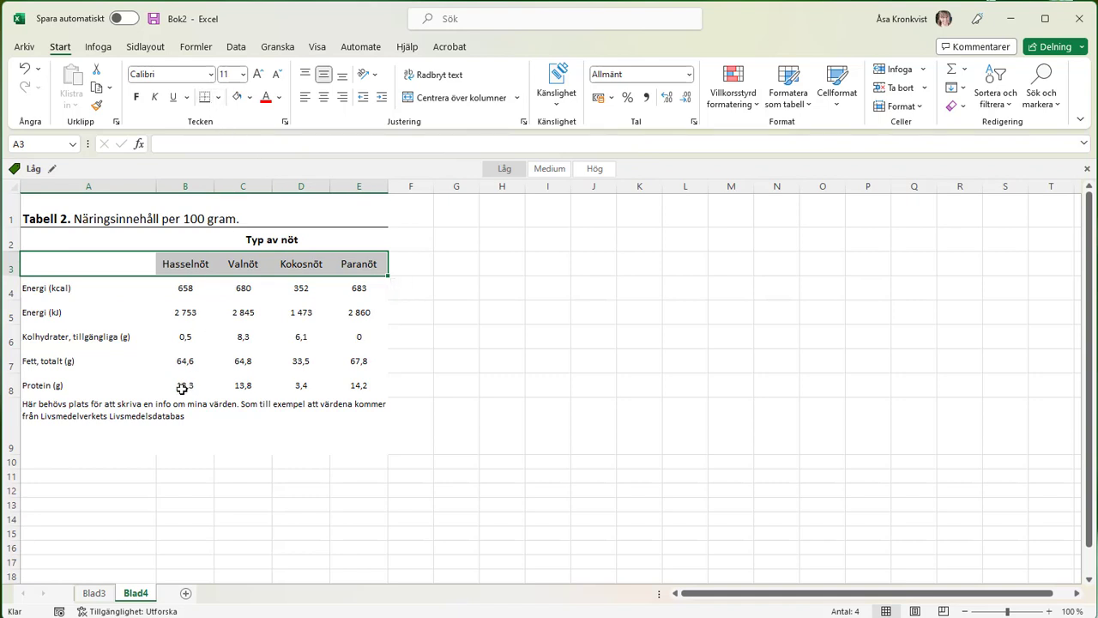
{"action": "left_click_drag", "start_coordinate": [53, 388], "coordinate": [360, 386]}
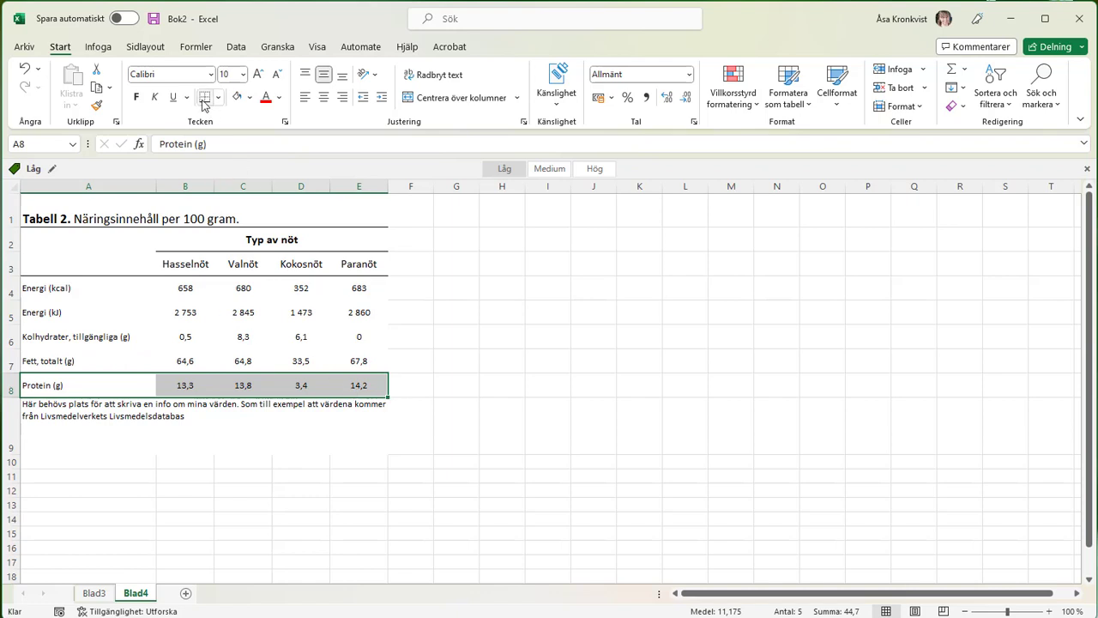
{"action": "left_click", "coordinate": [405, 464]}
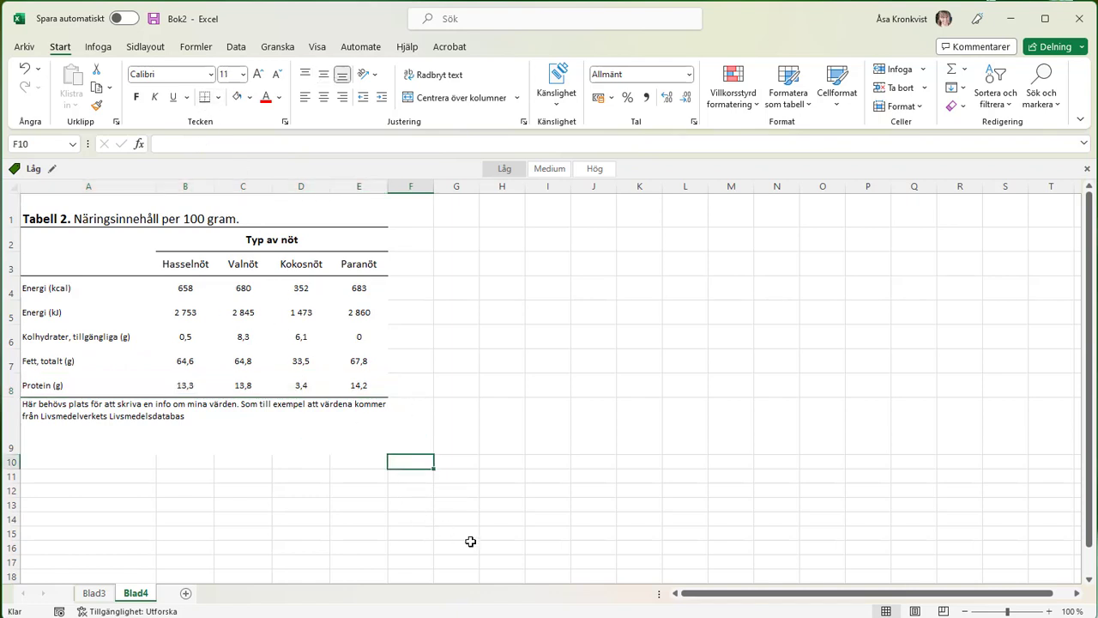